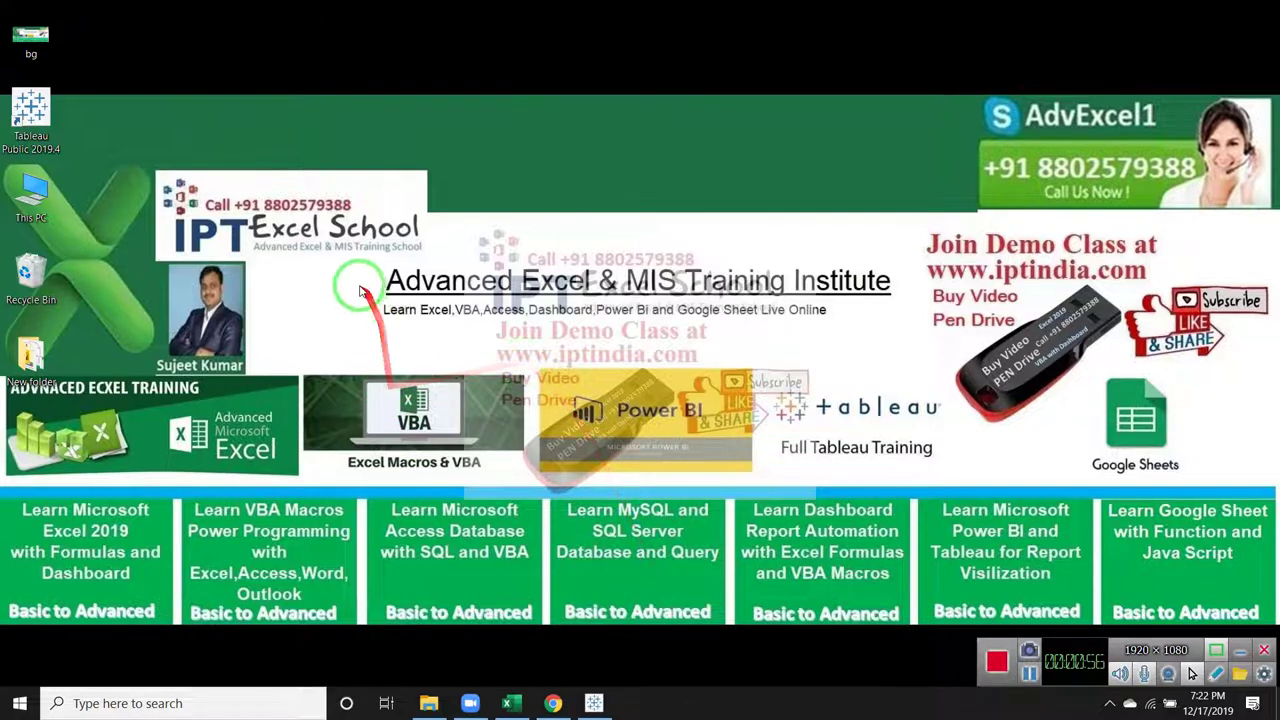
# - Restore the Book1 Excel window from the taskbar, showing Sheet4's names and daily scores
pyautogui.moveTo(461, 268); pyautogui.dragTo(898, 328)
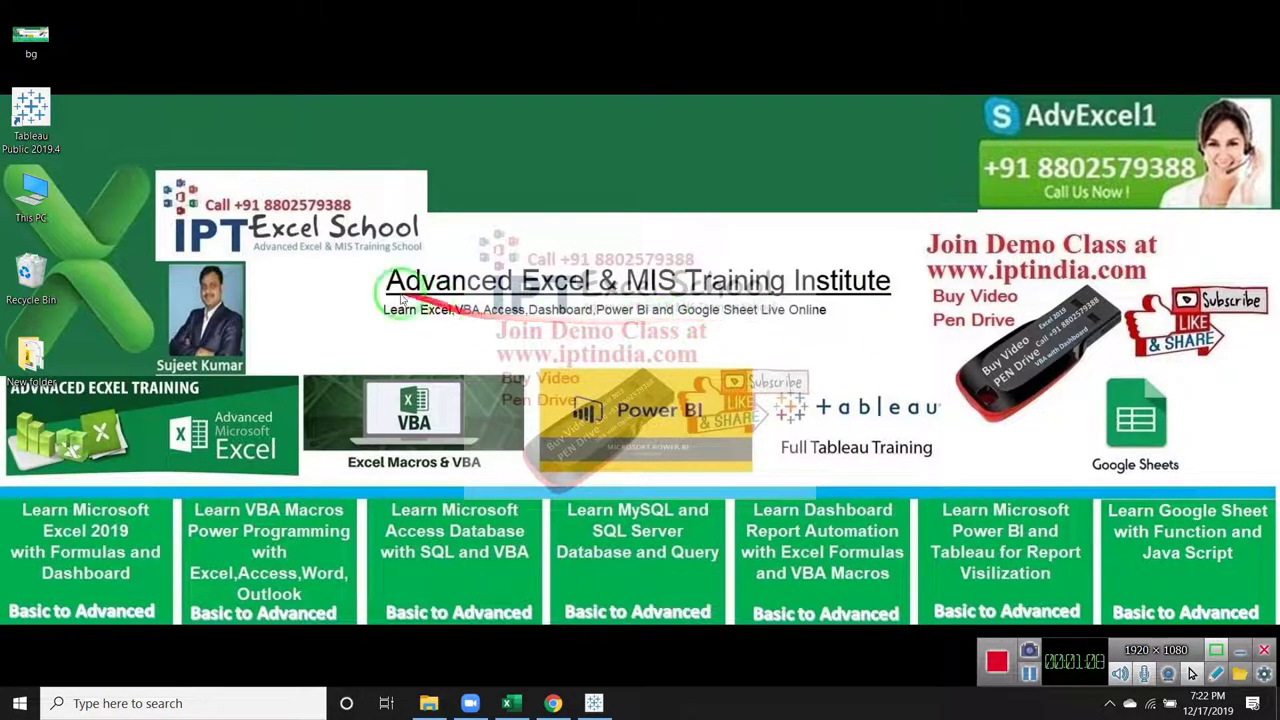
pyautogui.moveTo(375, 262)
pyautogui.mouseDown()
pyautogui.moveTo(770, 337)
pyautogui.moveTo(894, 343)
pyautogui.mouseUp()
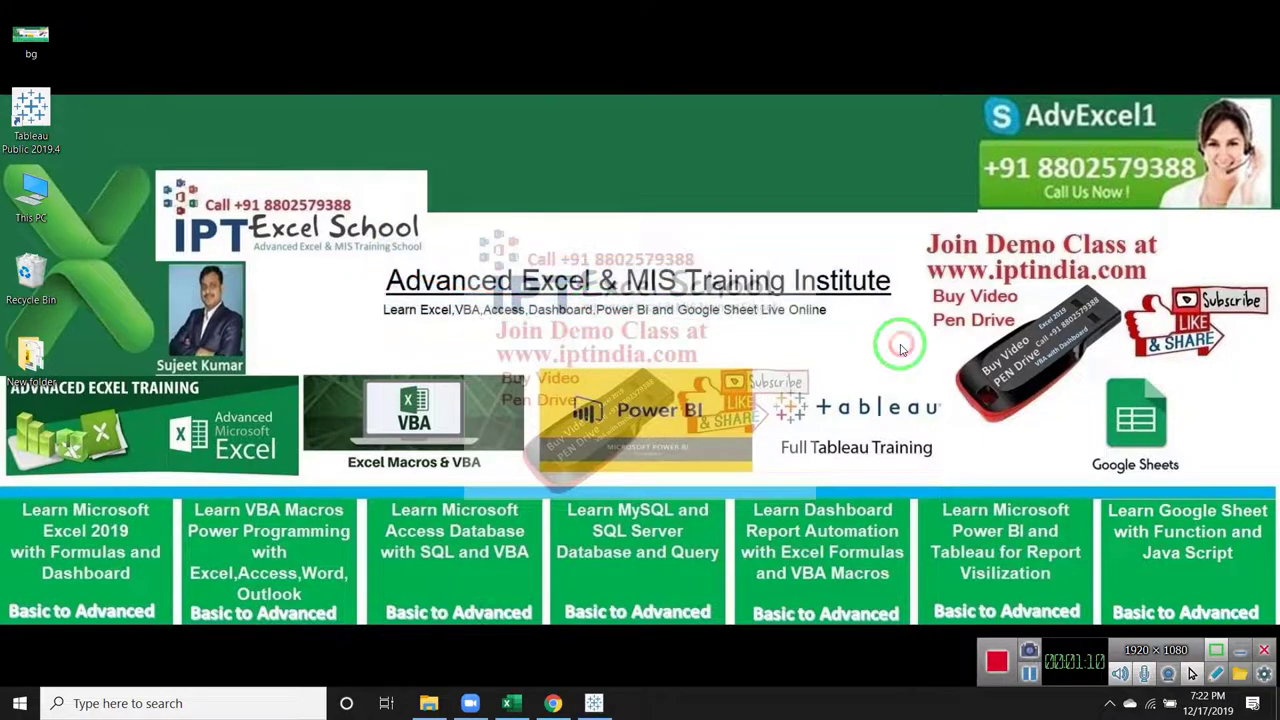
pyautogui.moveTo(552, 697)
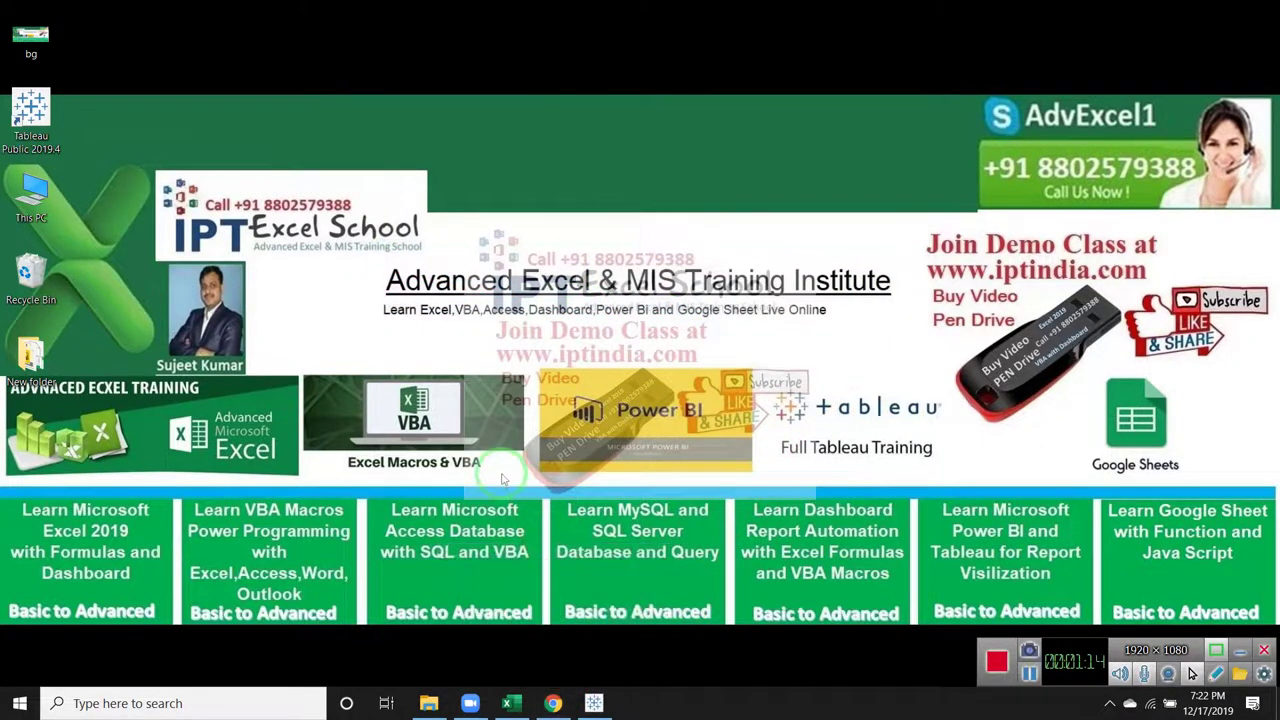
pyautogui.click(509, 697)
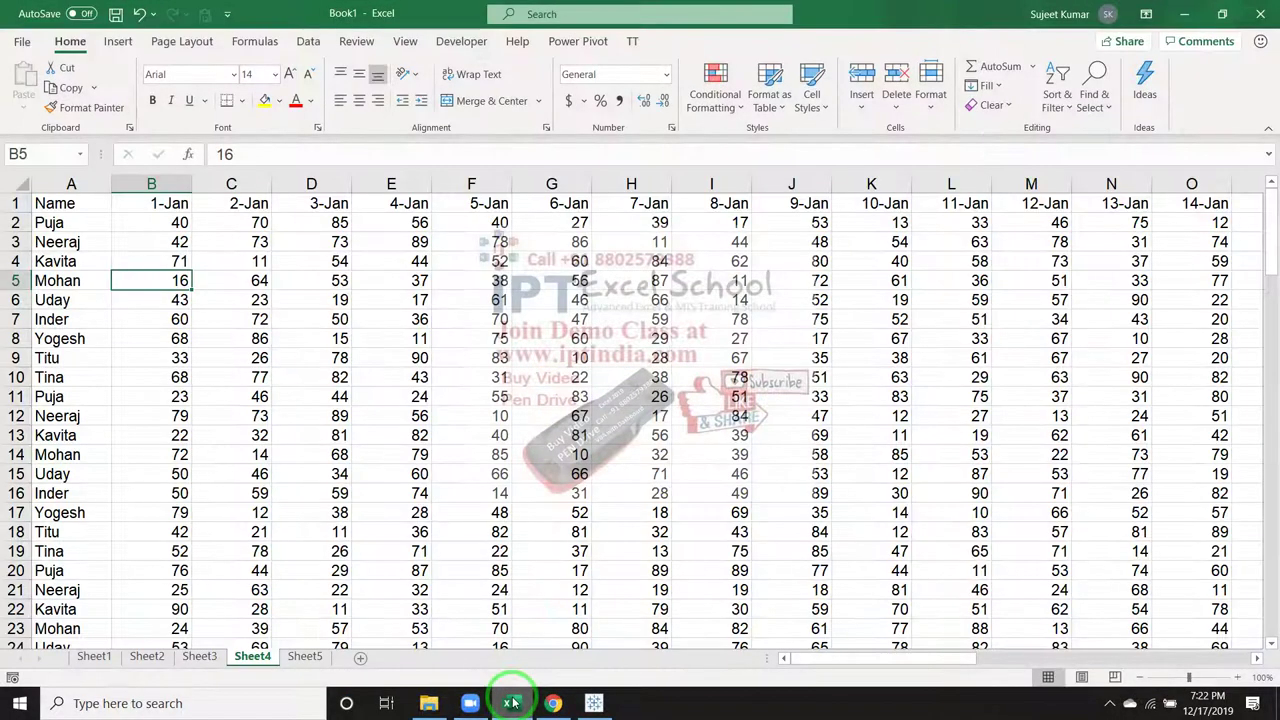
pyautogui.scroll(-1, 346, 543)
pyautogui.scroll(1, 350, 545)
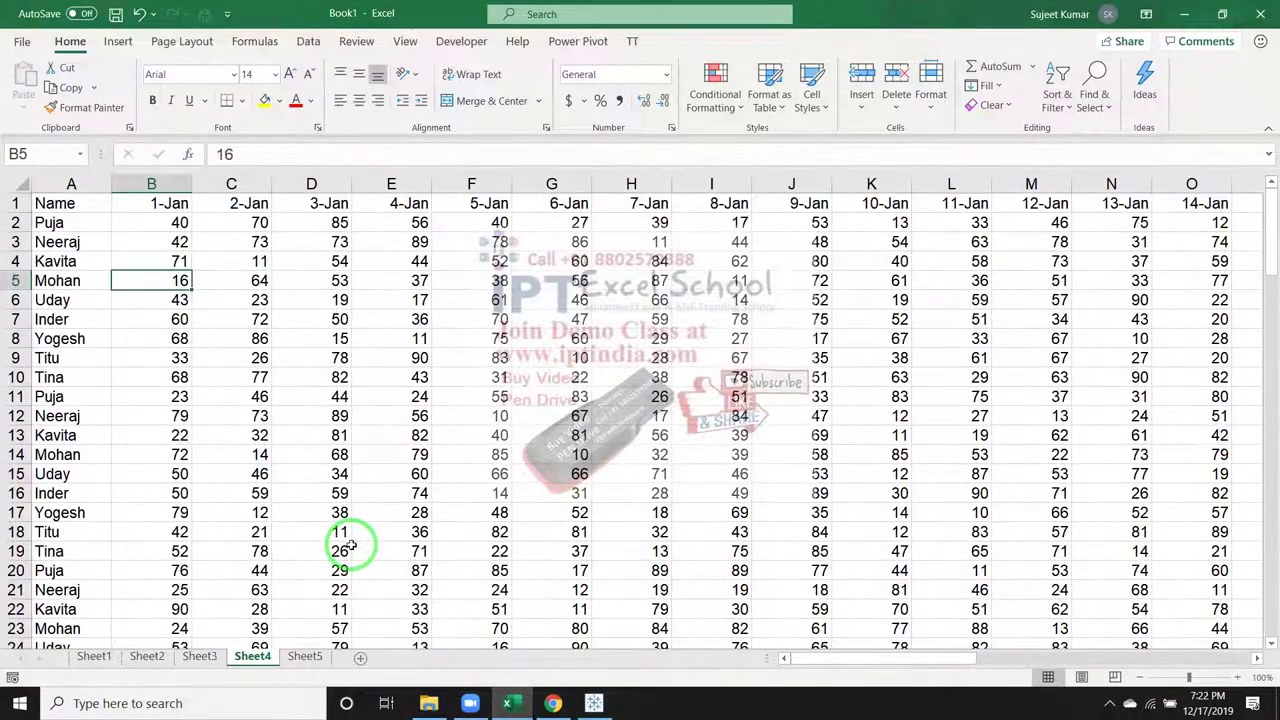
pyautogui.click(166, 218)
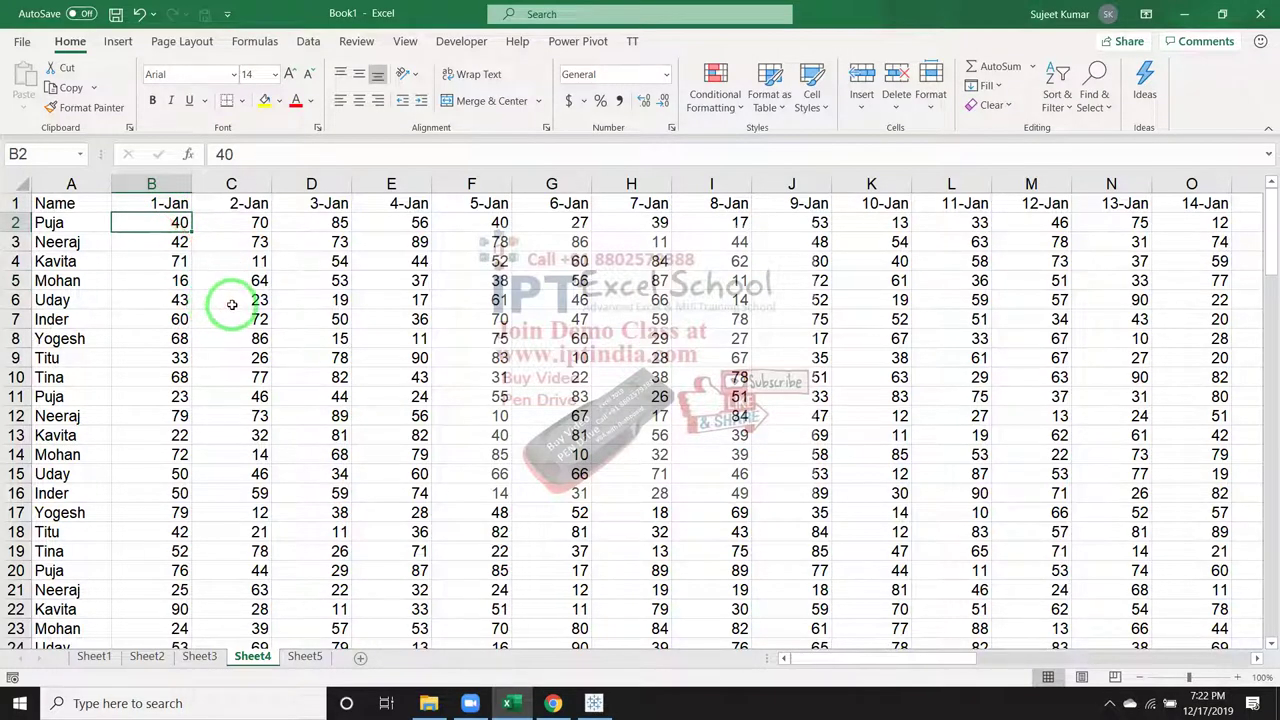
pyautogui.press('Down')
pyautogui.press('Down')
pyautogui.press('Down')
pyautogui.press('Down')
pyautogui.press('Down')
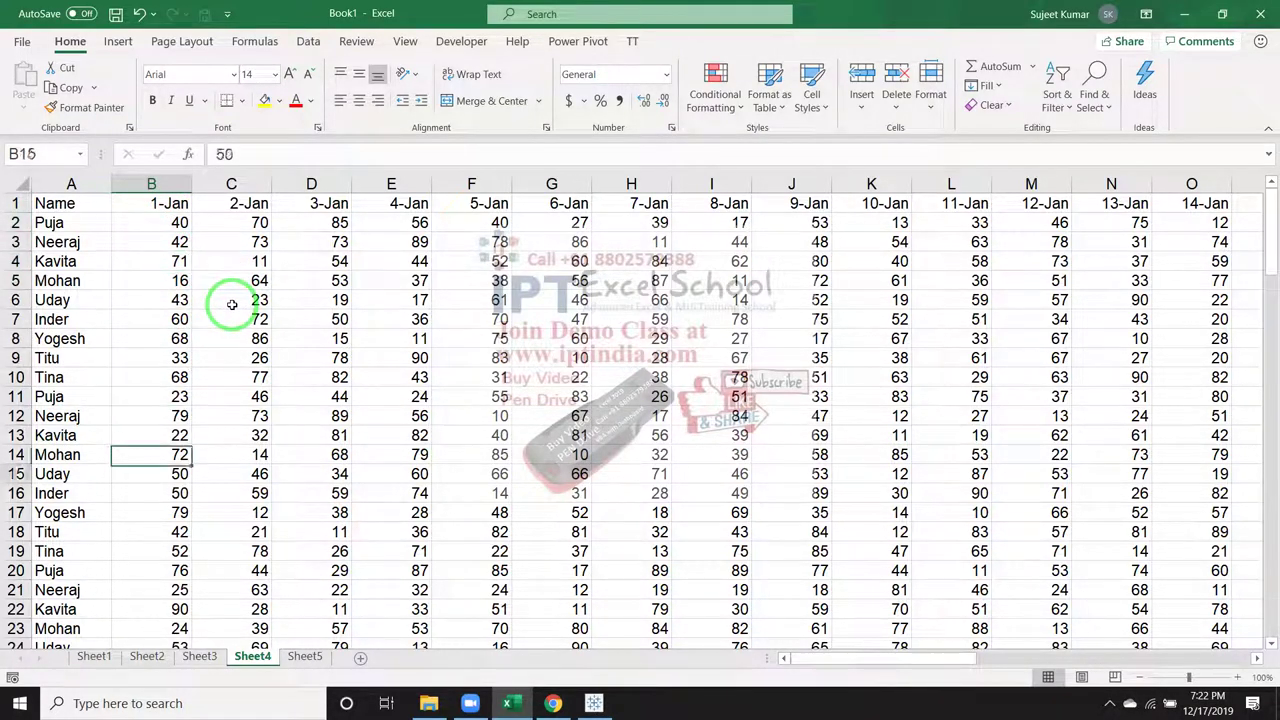
pyautogui.press('Down')
pyautogui.press('Down')
pyautogui.press('Down')
pyautogui.press('Down')
pyautogui.press('Down')
pyautogui.press('Down')
pyautogui.press('Down')
pyautogui.press('Down')
pyautogui.press('Down')
pyautogui.press('Down')
pyautogui.press('Down')
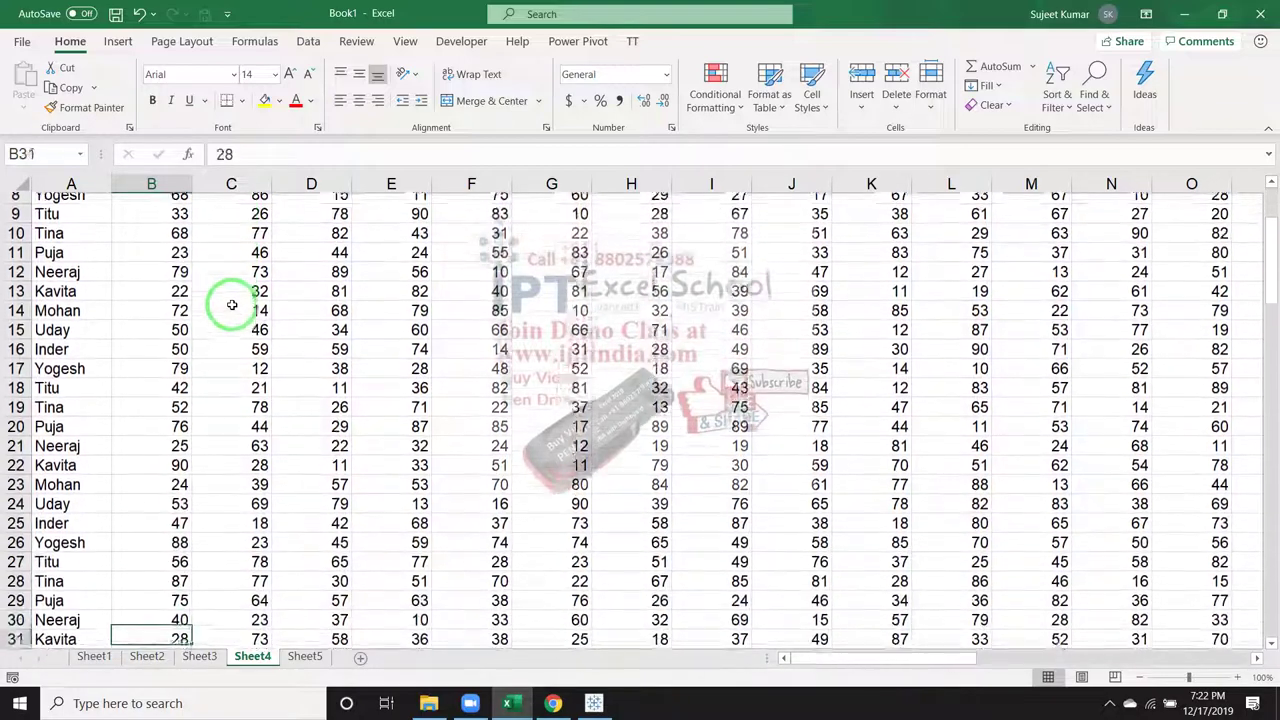
pyautogui.press('Down')
pyautogui.press('Down')
pyautogui.press('Up')
pyautogui.press('Up')
pyautogui.press('Up')
pyautogui.press('Up')
pyautogui.press('Up')
pyautogui.press('Up')
pyautogui.press('Up')
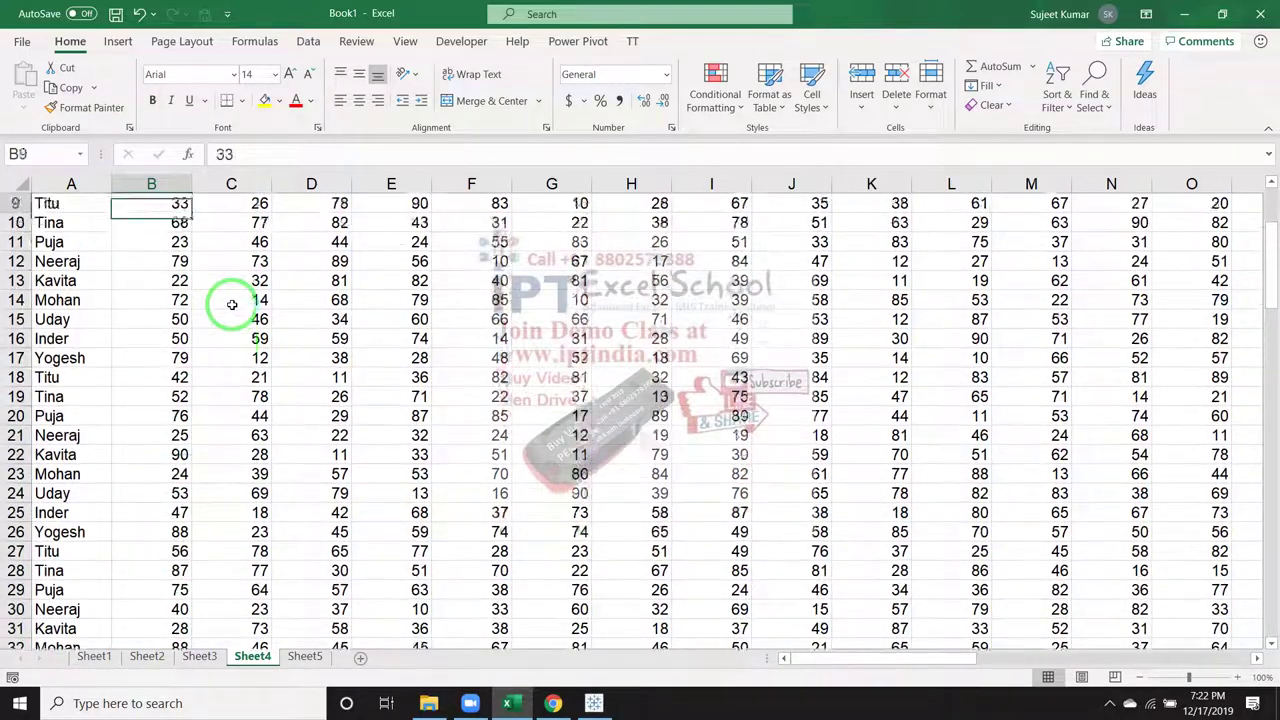
pyautogui.press('Up')
pyautogui.press('Up')
pyautogui.press('Up')
pyautogui.press('Down')
pyautogui.press('Right')
pyautogui.press('Right')
pyautogui.press('Right')
pyautogui.press('Right')
pyautogui.press('Right')
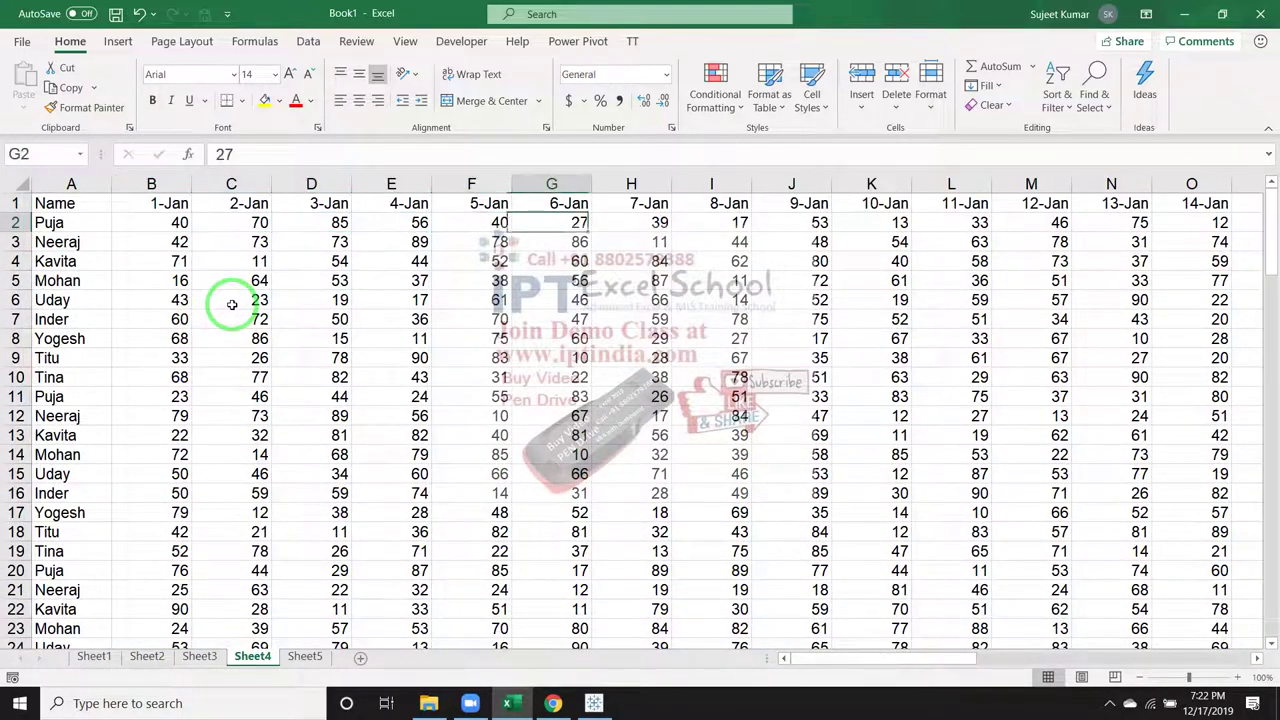
pyautogui.press('Right')
pyautogui.press('Right')
pyautogui.press('Right')
pyautogui.press('Right')
pyautogui.press('Right')
pyautogui.press('Right')
pyautogui.press('Right')
pyautogui.press('Right')
pyautogui.press('Right')
pyautogui.press('Right')
pyautogui.press('Right')
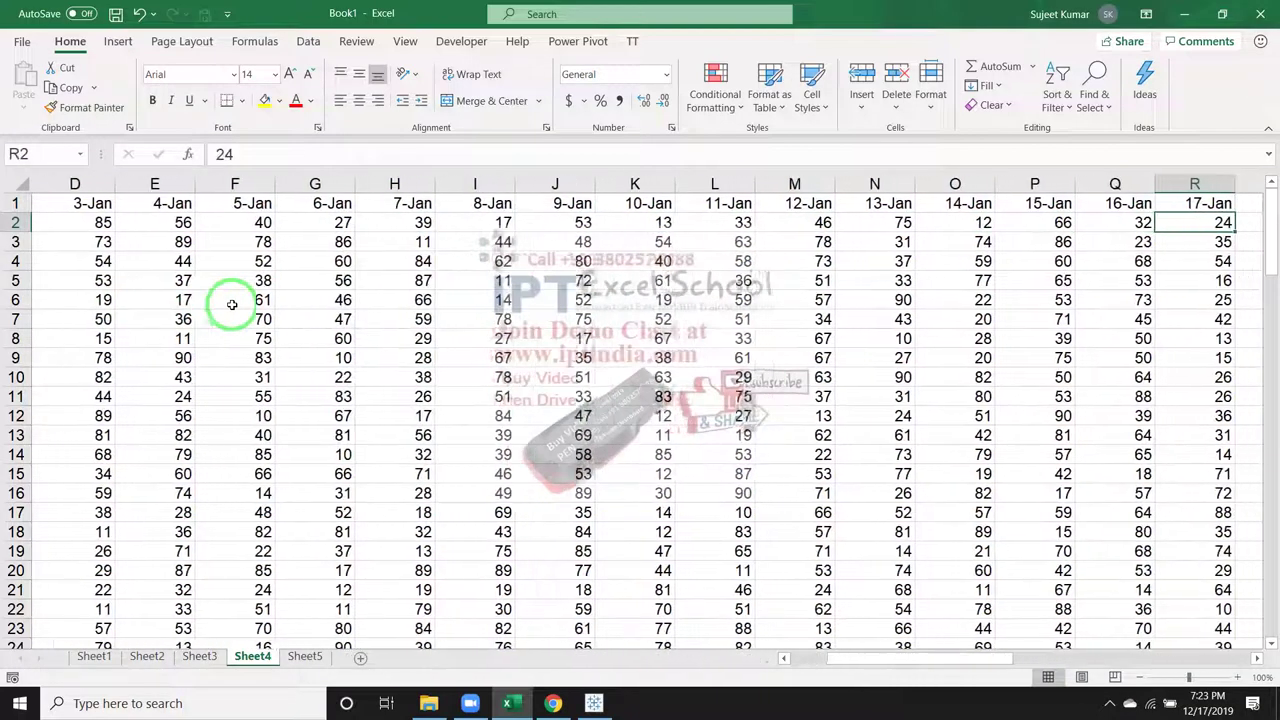
pyautogui.press('Right')
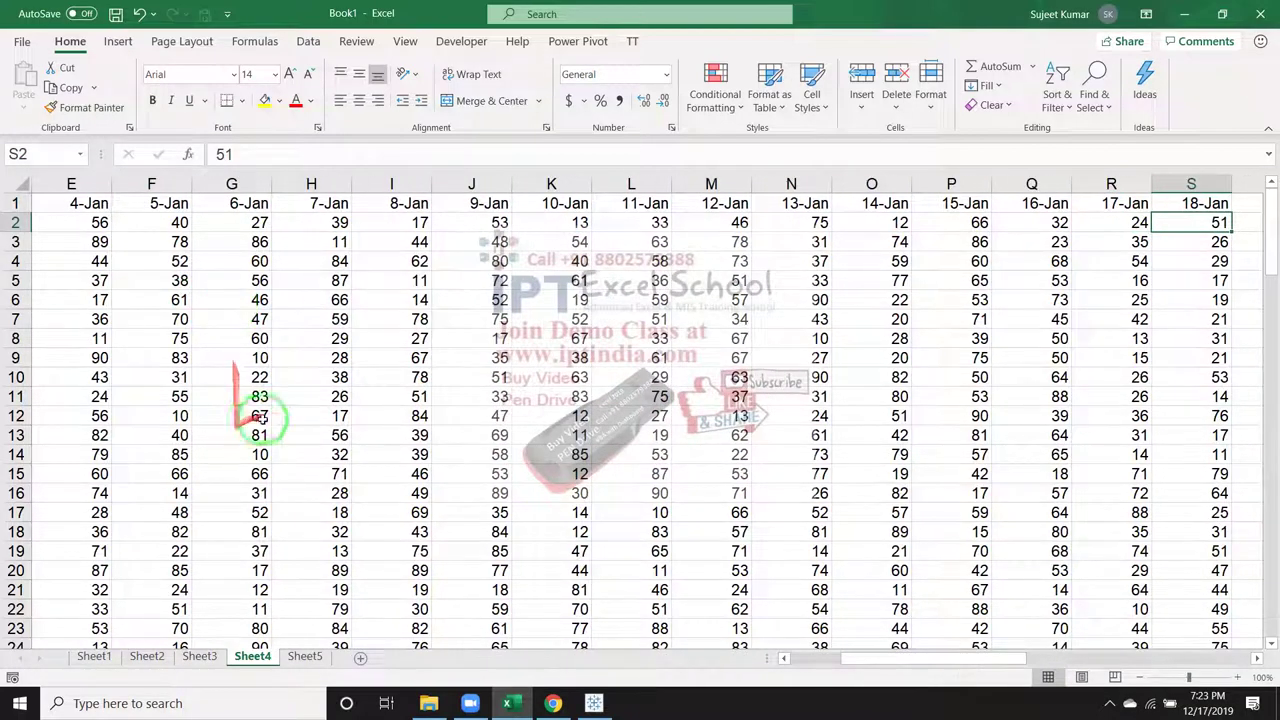
pyautogui.click(405, 400)
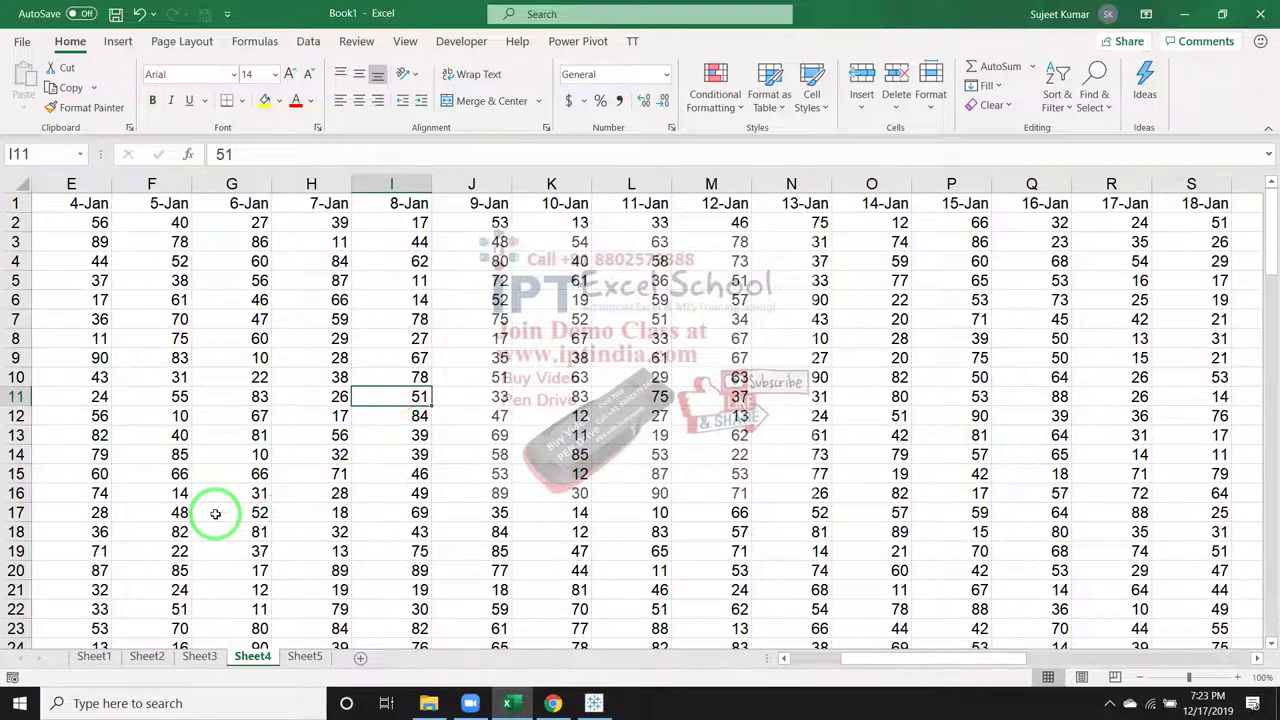
pyautogui.moveTo(878, 660)
pyautogui.mouseDown()
pyautogui.moveTo(813, 658)
pyautogui.moveTo(1033, 655)
pyautogui.mouseUp()
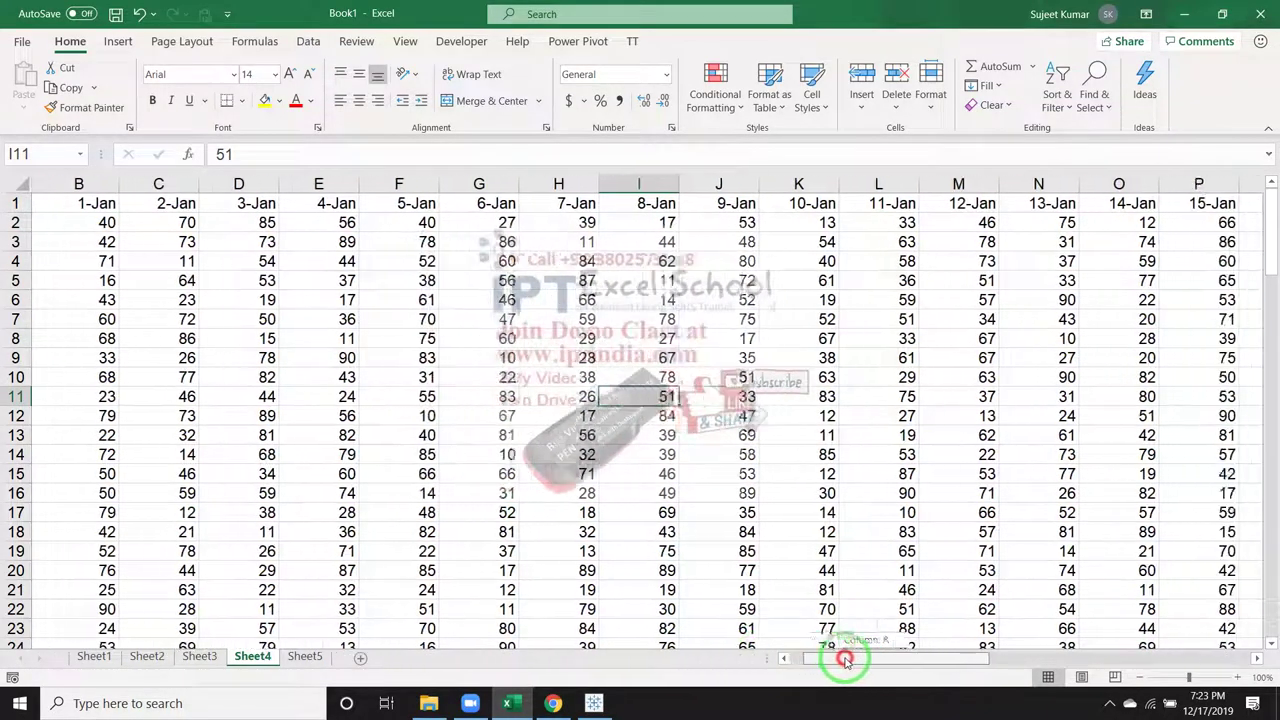
pyautogui.click(1170, 470)
pyautogui.moveTo(1136, 660)
pyautogui.mouseDown()
pyautogui.moveTo(1030, 662)
pyautogui.moveTo(1235, 657)
pyautogui.moveTo(886, 650)
pyautogui.mouseUp()
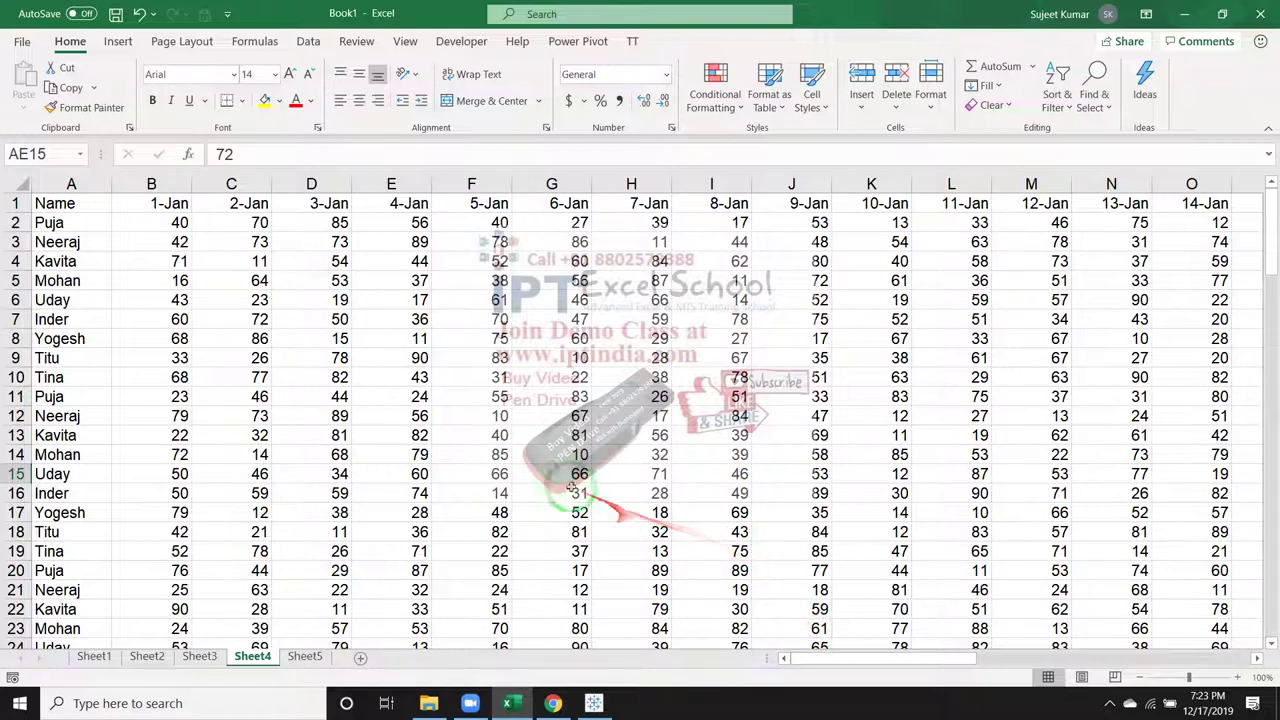
# - Check score cells and the header row, ending with row 2 selected below the headers
pyautogui.click(565, 493)
pyautogui.scroll(-1, 565, 493)
pyautogui.scroll(1, 565, 493)
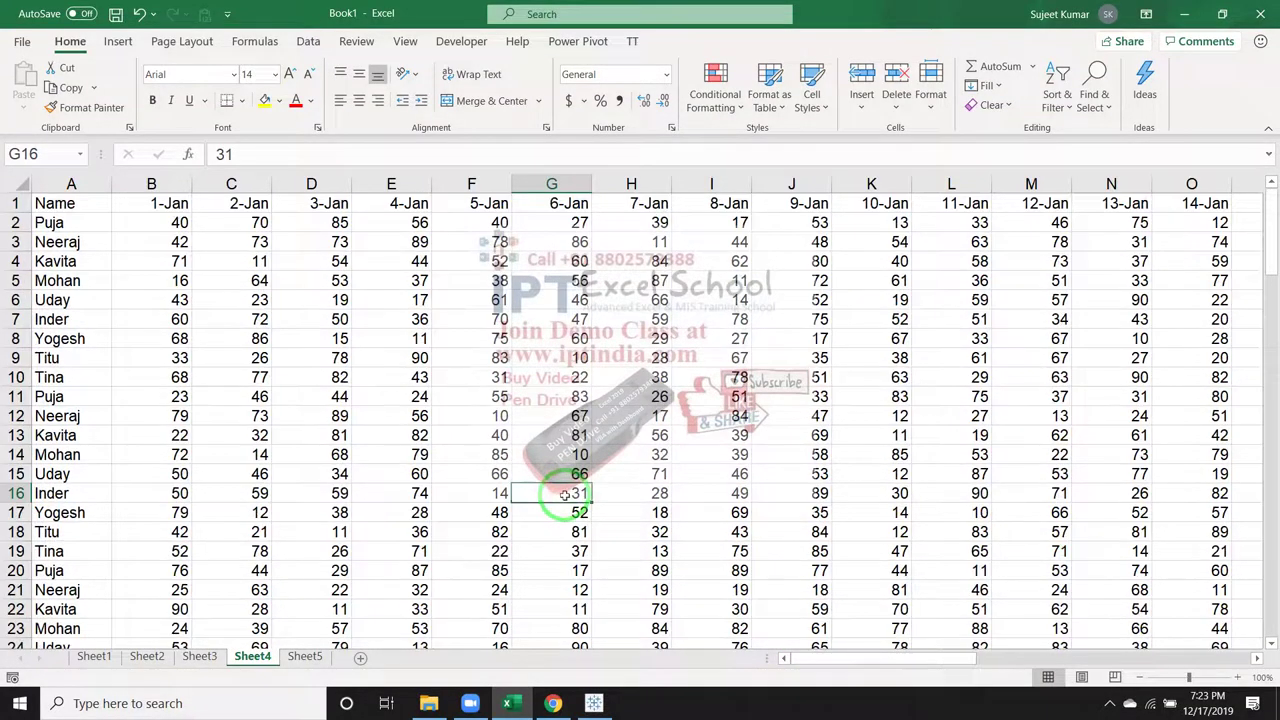
pyautogui.click(151, 321)
pyautogui.scroll(-4, 151, 320)
pyautogui.scroll(4, 151, 320)
pyautogui.scroll(-5, 151, 316)
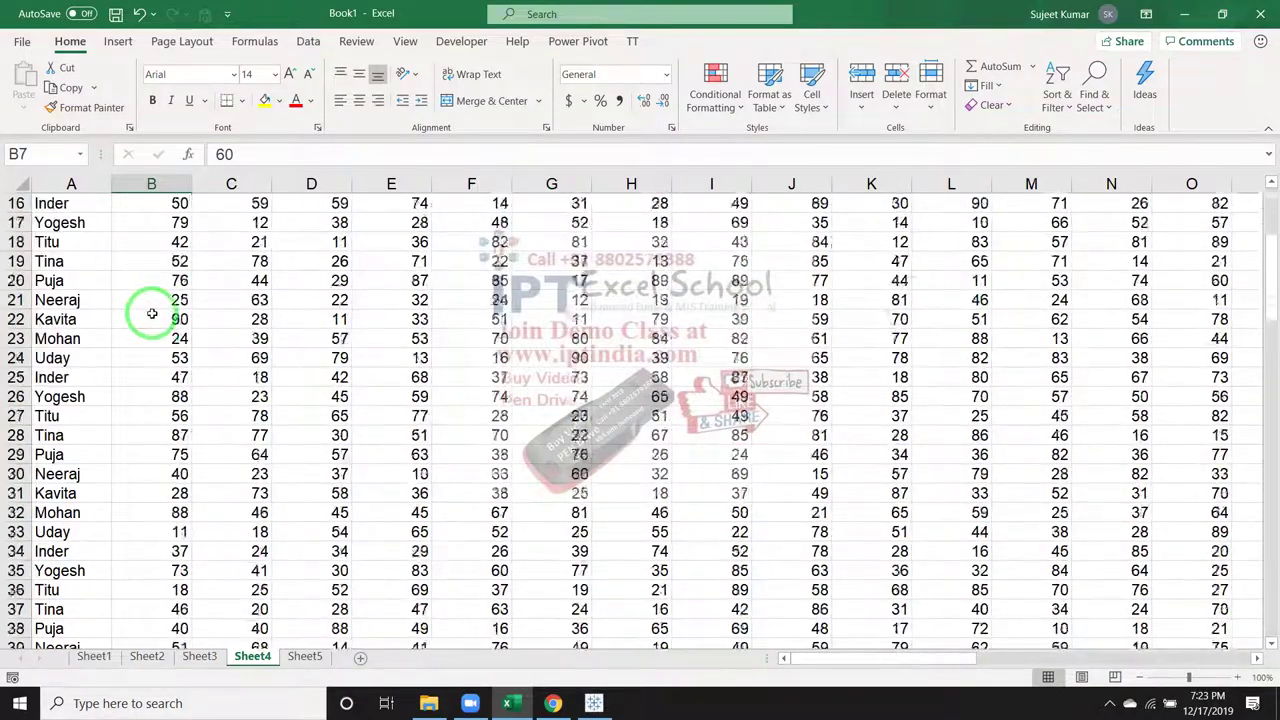
pyautogui.scroll(5, 151, 314)
pyautogui.click(16, 198)
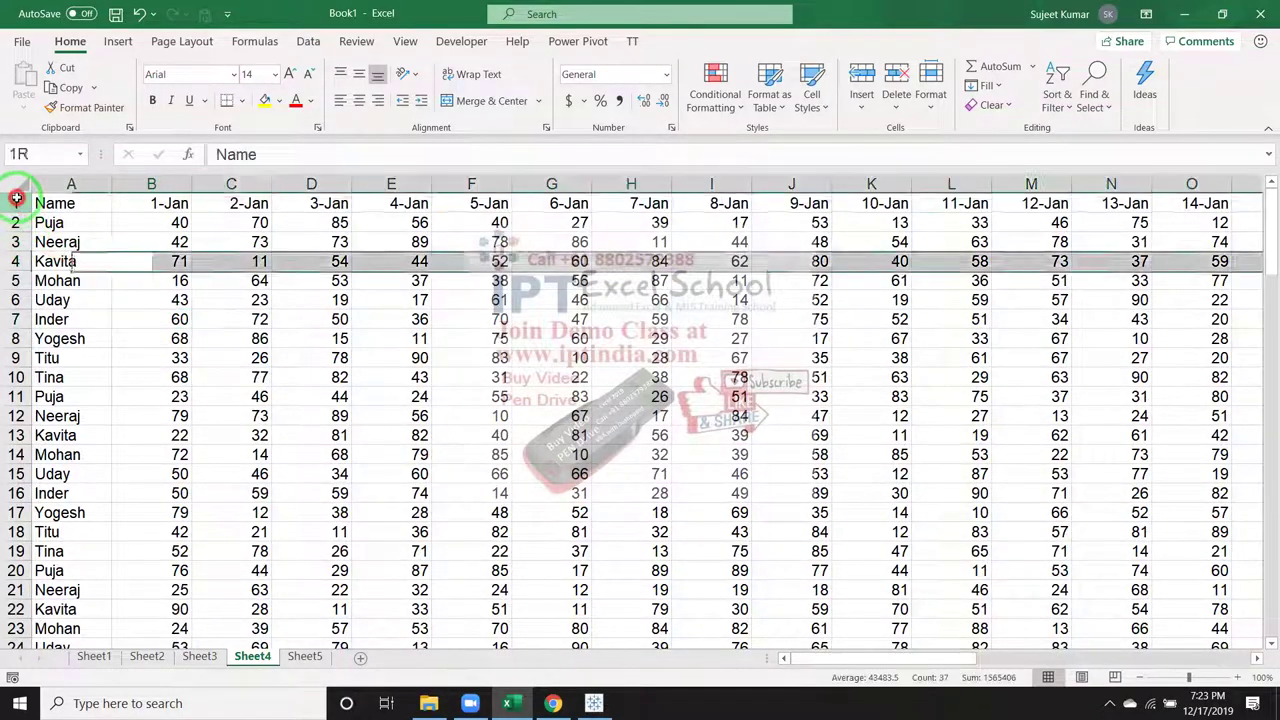
pyautogui.click(15, 222)
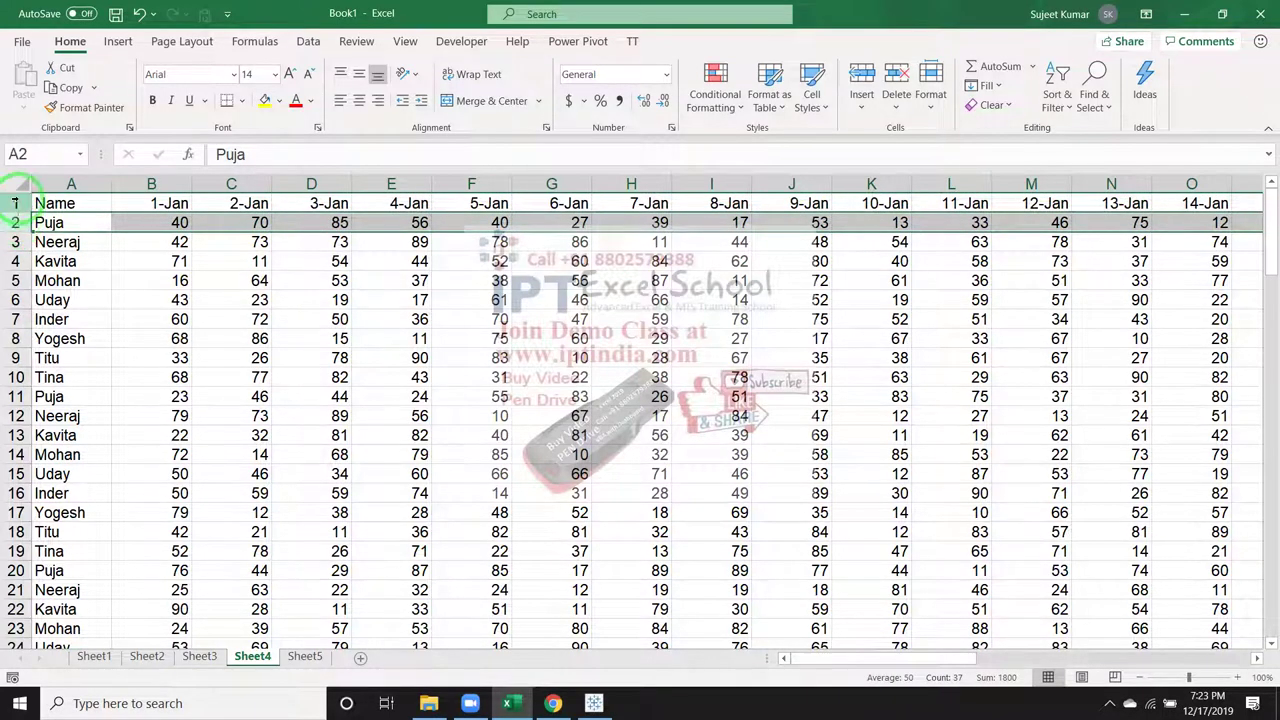
pyautogui.click(16, 200)
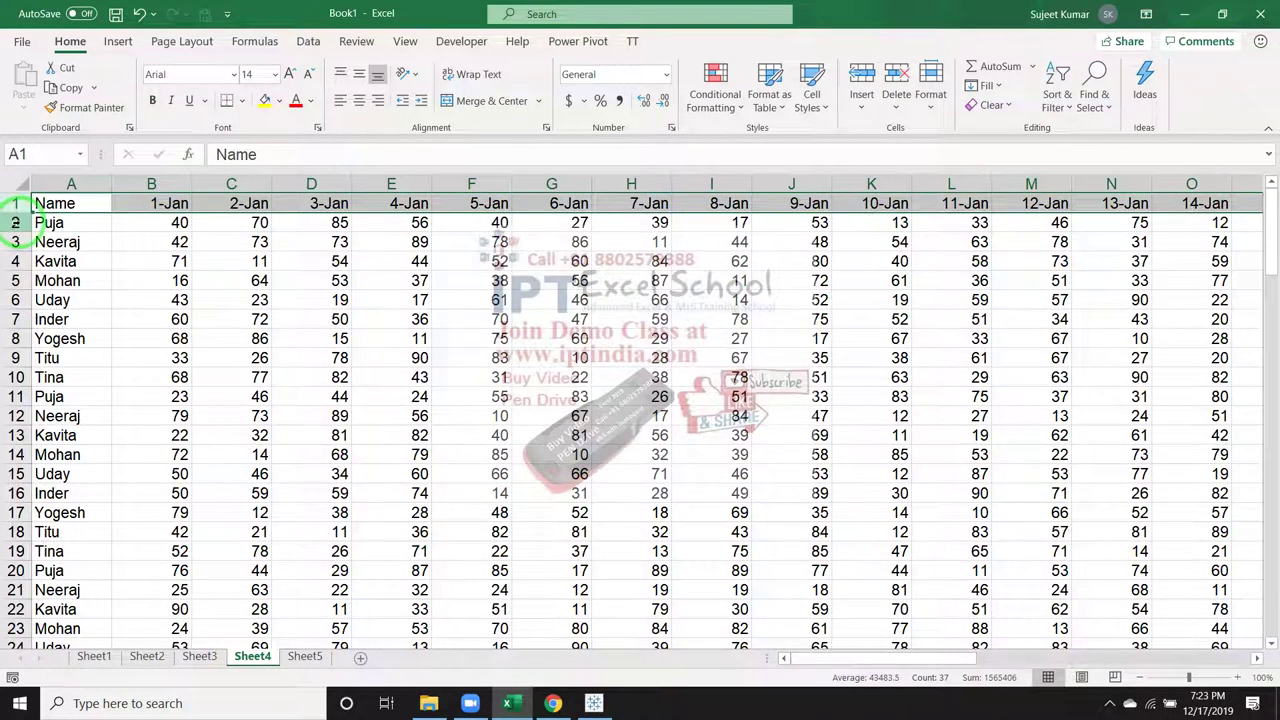
pyautogui.click(16, 222)
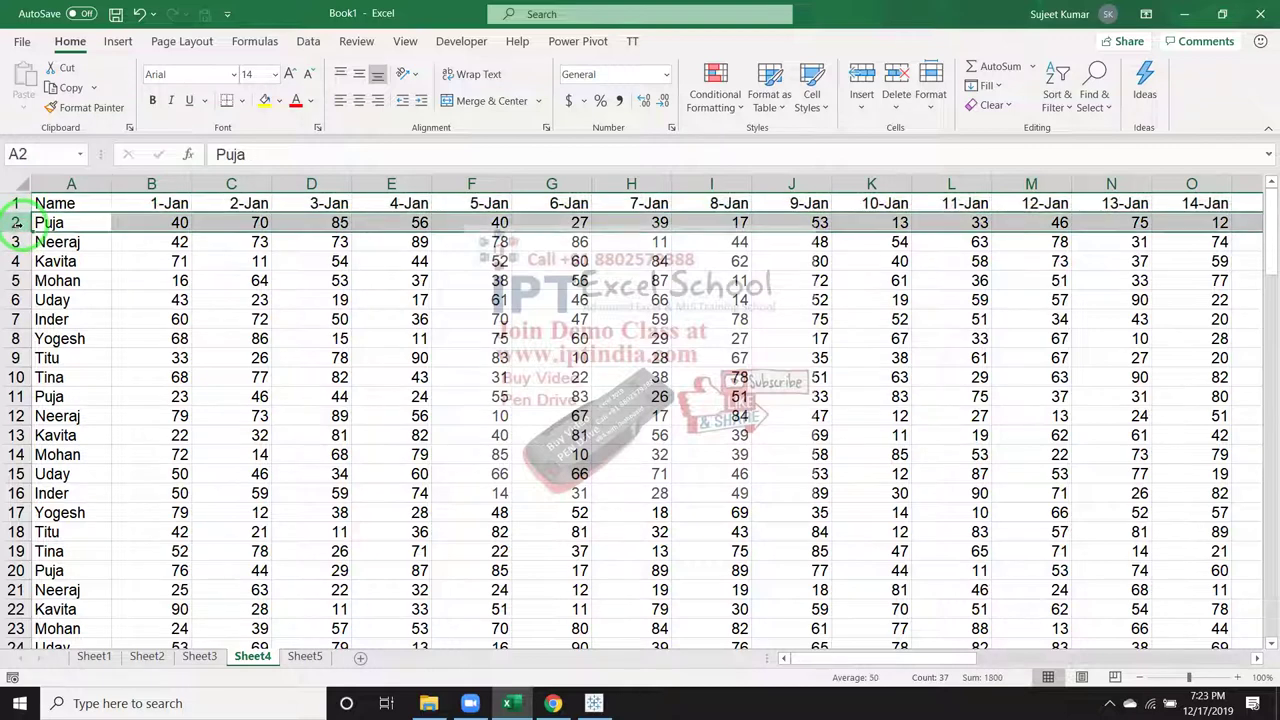
# - Freeze panes above row 2 using View > Freeze Panes
pyautogui.click(402, 42)
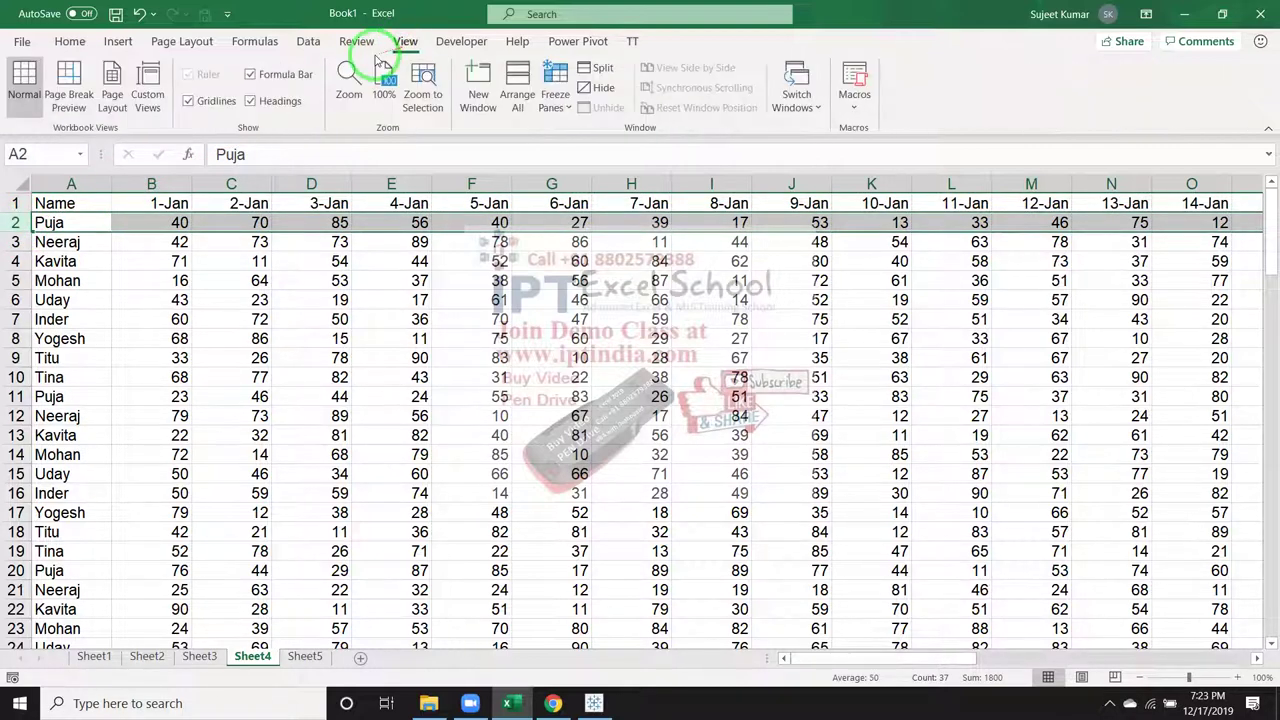
pyautogui.click(552, 95)
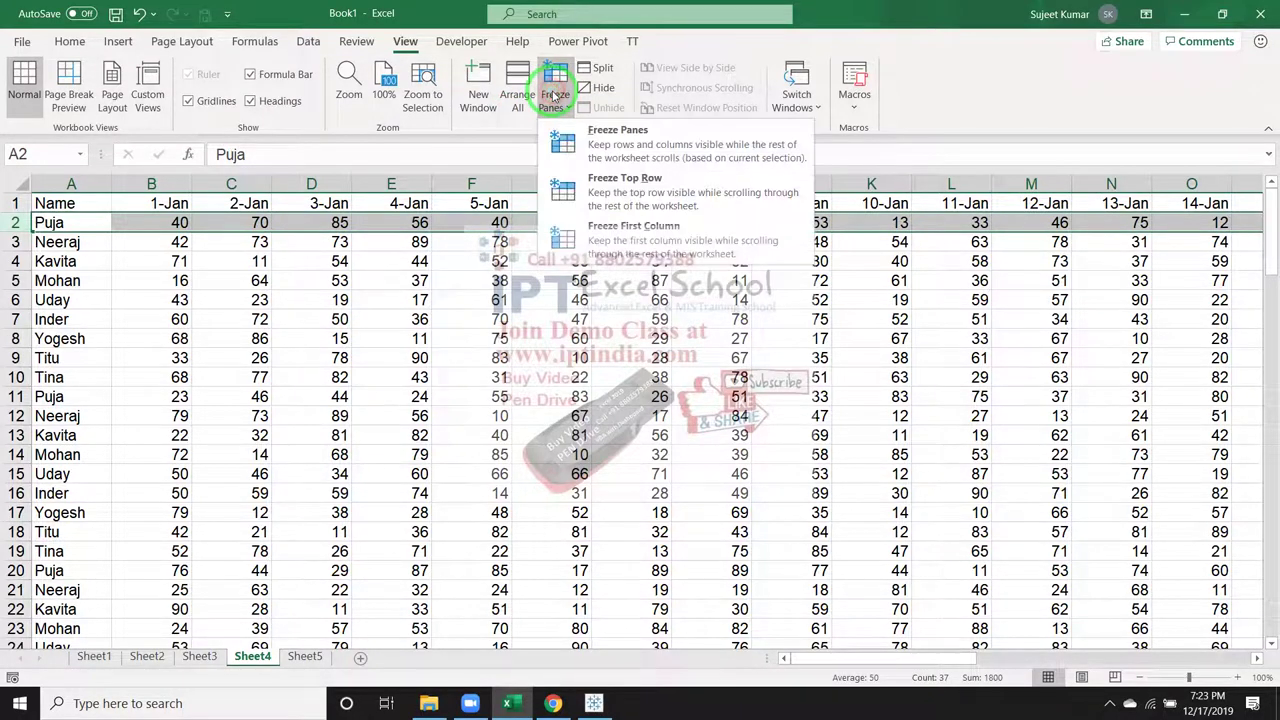
pyautogui.click(601, 160)
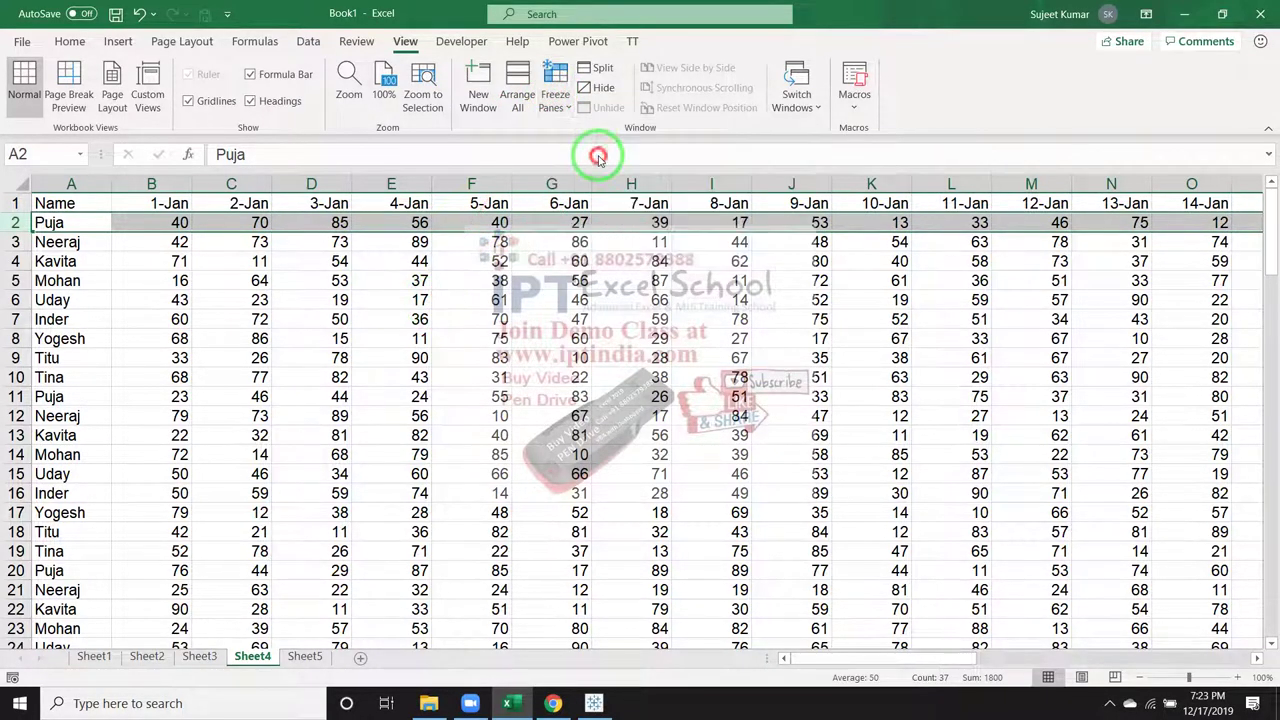
pyautogui.click(548, 100)
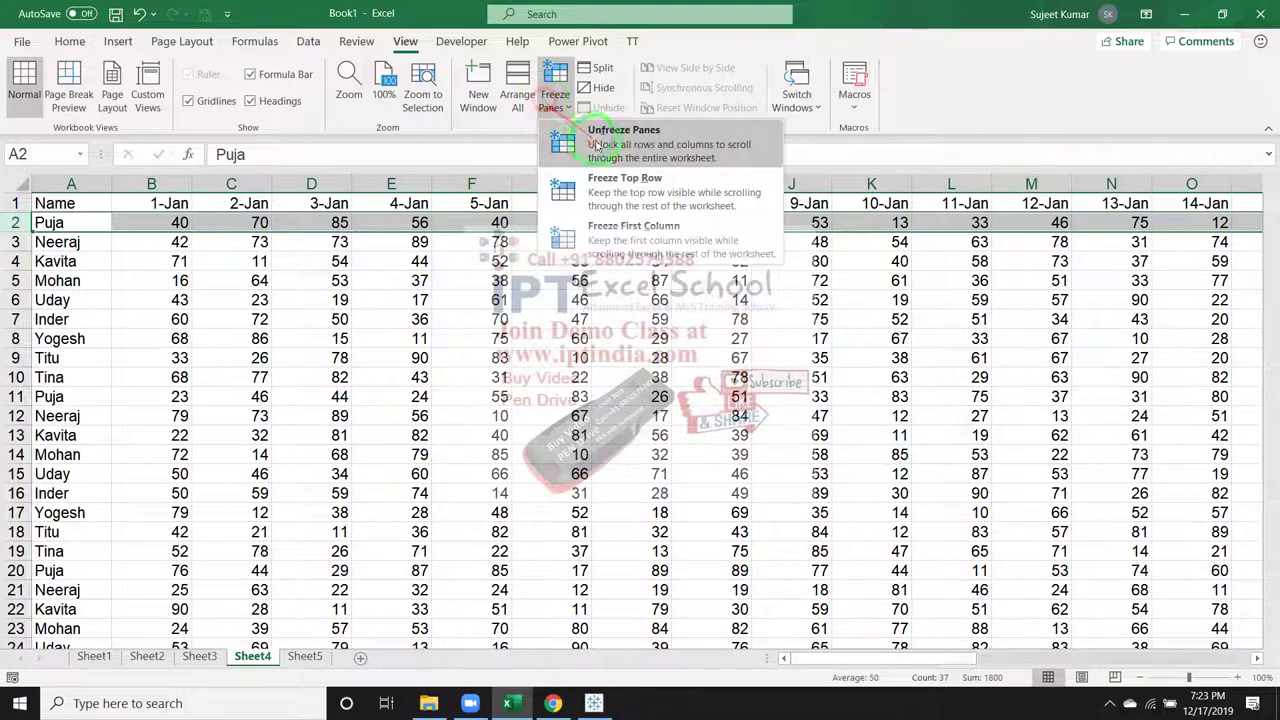
# - Apply Freeze Top Row and scroll the scores from G5 to test it
pyautogui.click(615, 190)
pyautogui.click(540, 282)
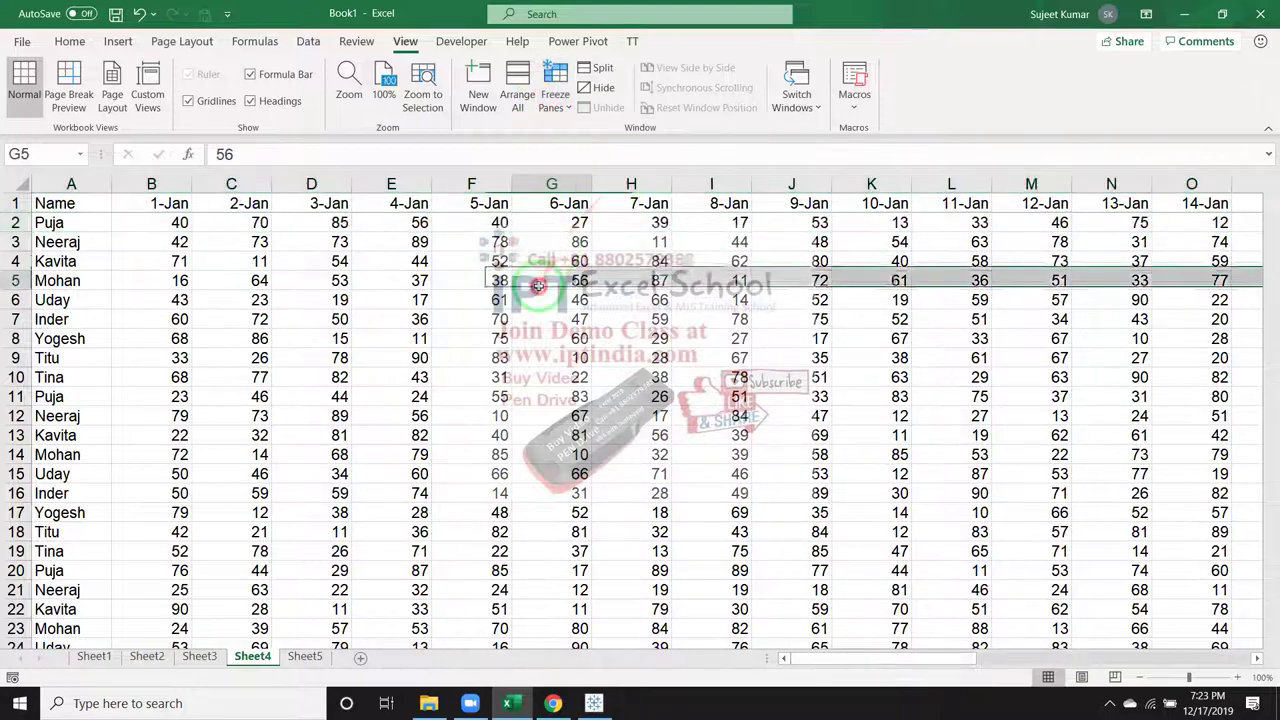
pyautogui.scroll(-3, 536, 282)
pyautogui.scroll(-6, 535, 282)
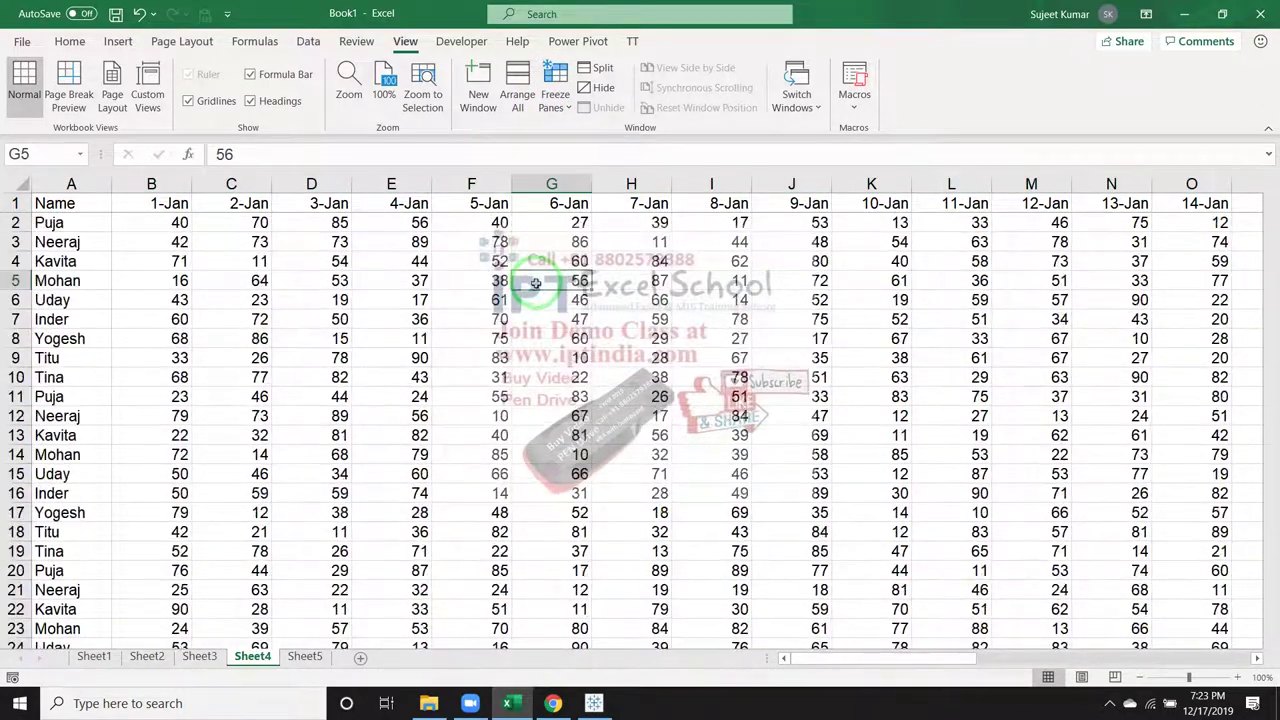
pyautogui.scroll(-3, 535, 284)
pyautogui.scroll(-5, 535, 287)
pyautogui.scroll(8, 535, 287)
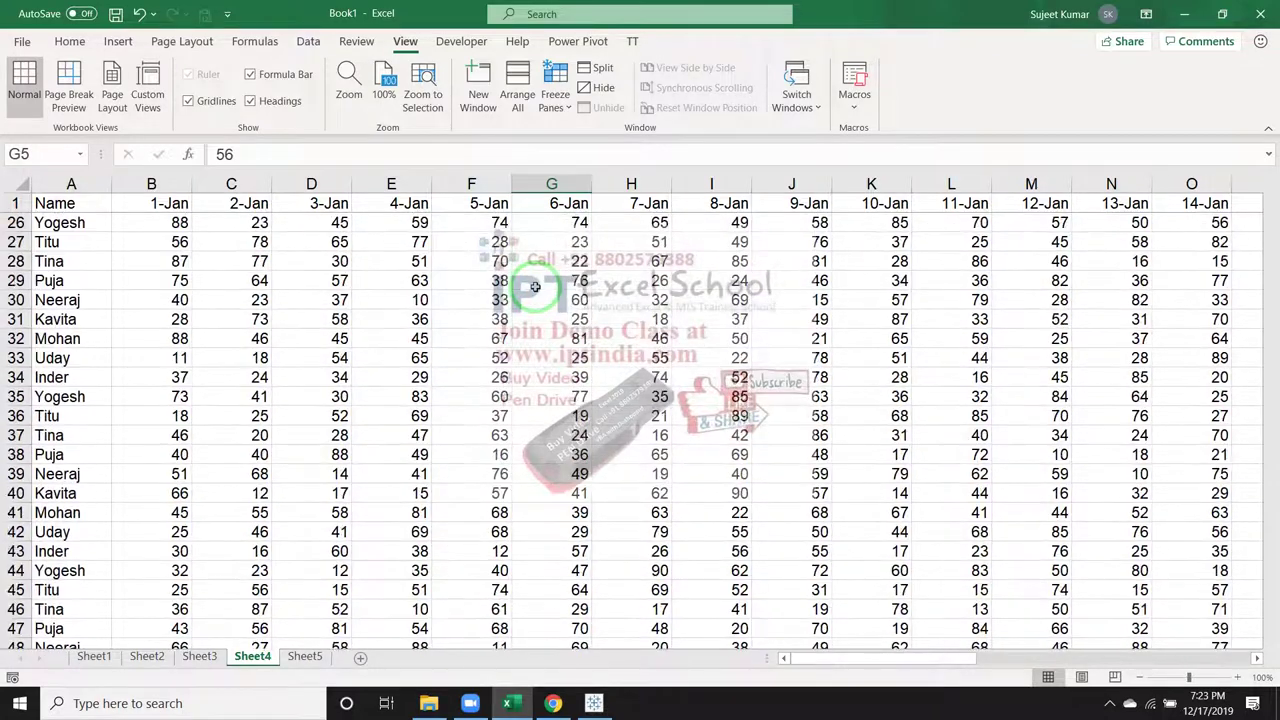
pyautogui.scroll(9, 535, 287)
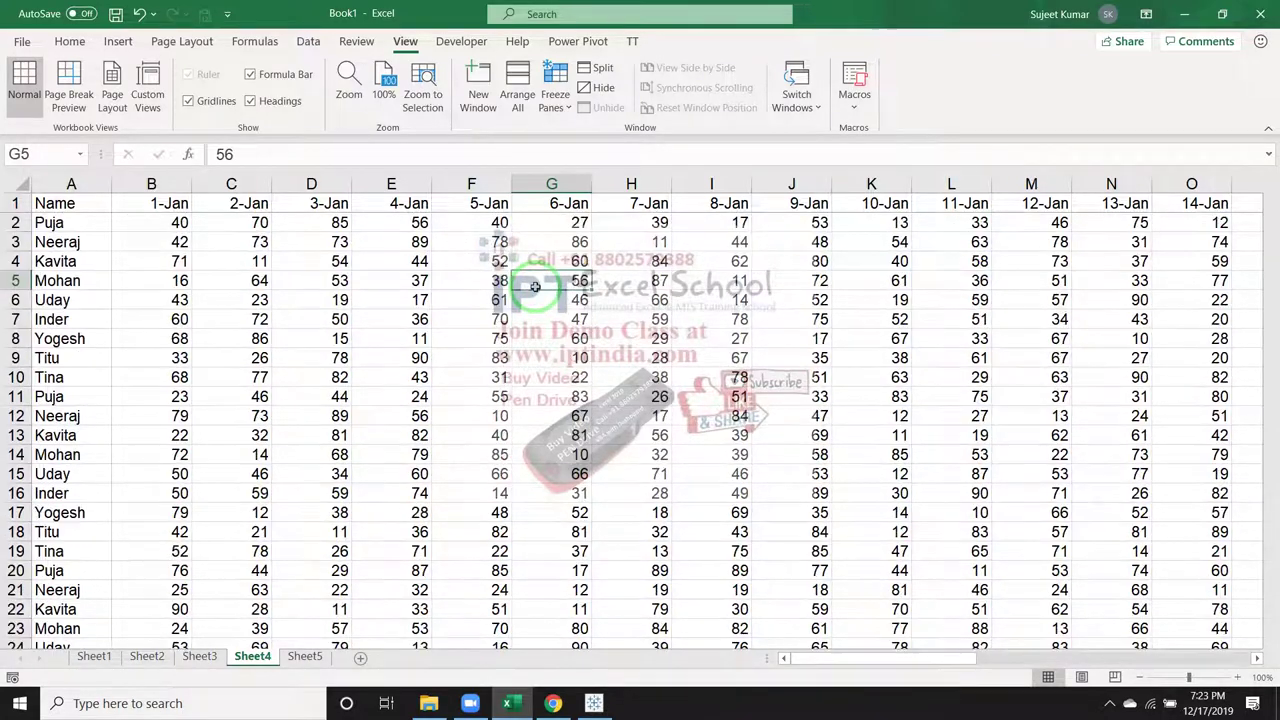
# - Unfreeze the panes, reapply Freeze Top Row, and scroll down and up to verify
pyautogui.click(555, 88)
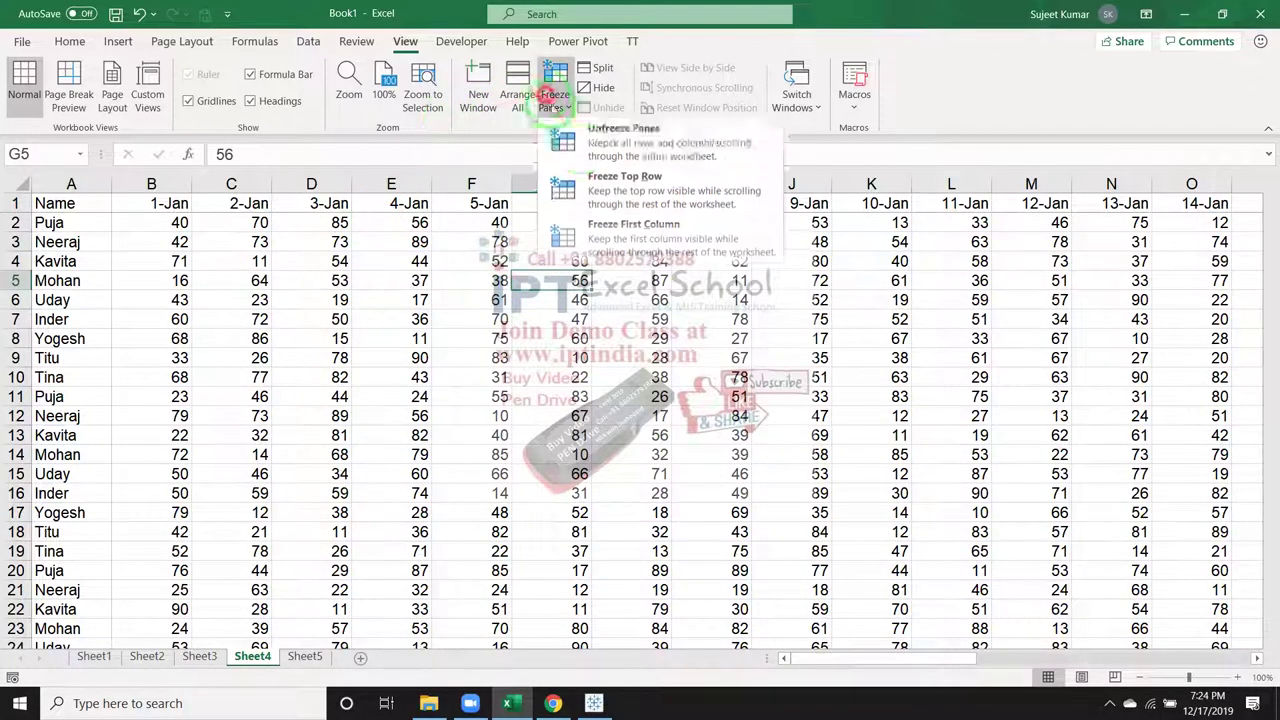
pyautogui.click(580, 138)
pyautogui.click(545, 100)
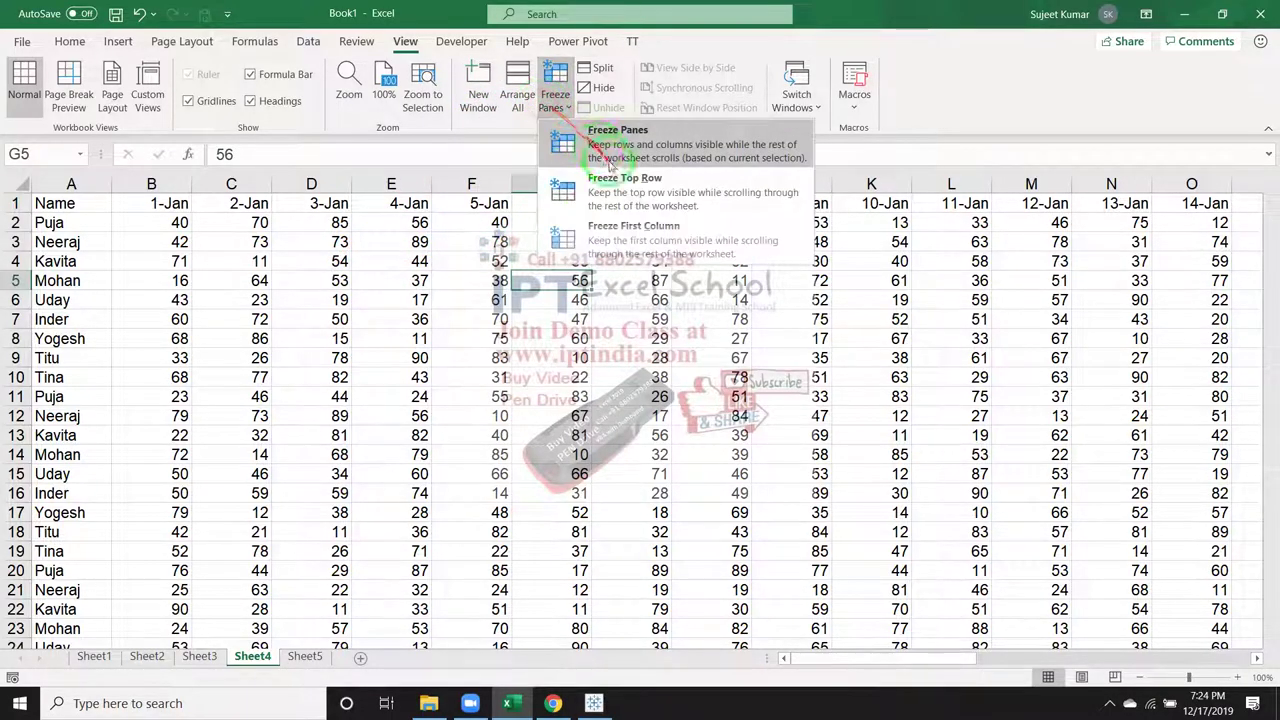
pyautogui.click(612, 170)
pyautogui.scroll(-1, 579, 235)
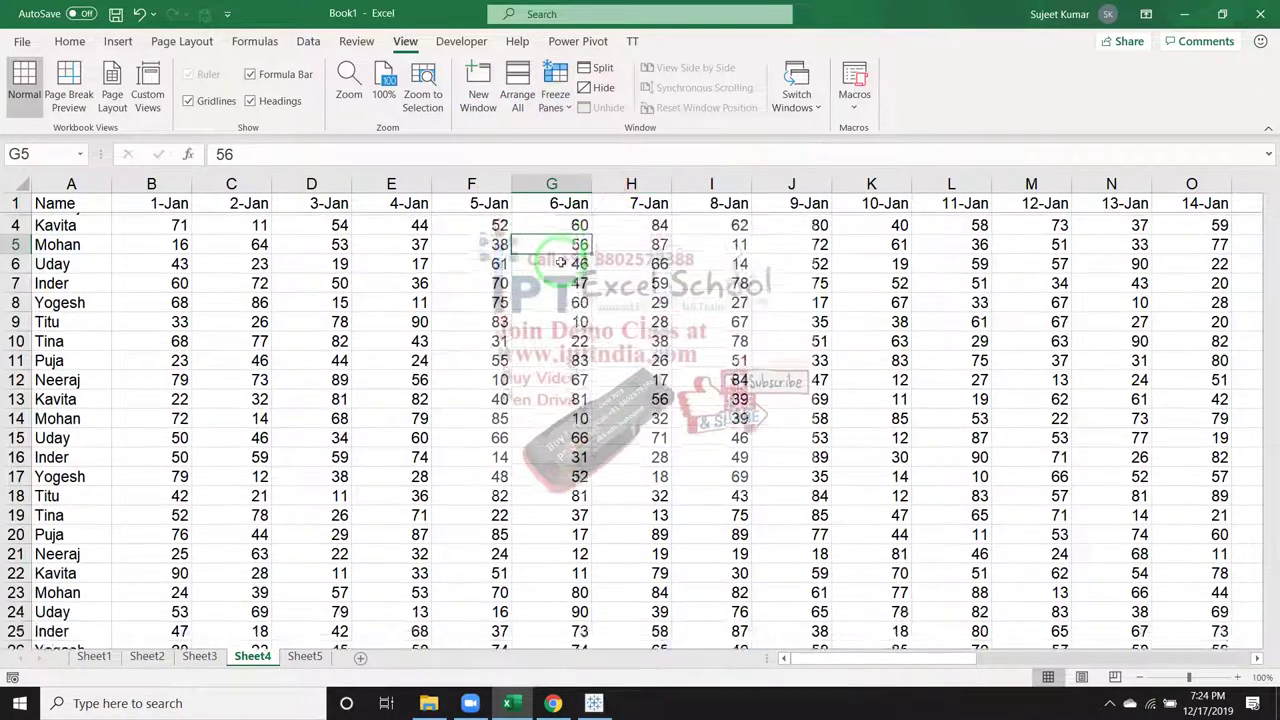
pyautogui.scroll(-3, 575, 240)
pyautogui.scroll(-3, 570, 250)
pyautogui.scroll(-2, 565, 258)
pyautogui.scroll(9, 562, 261)
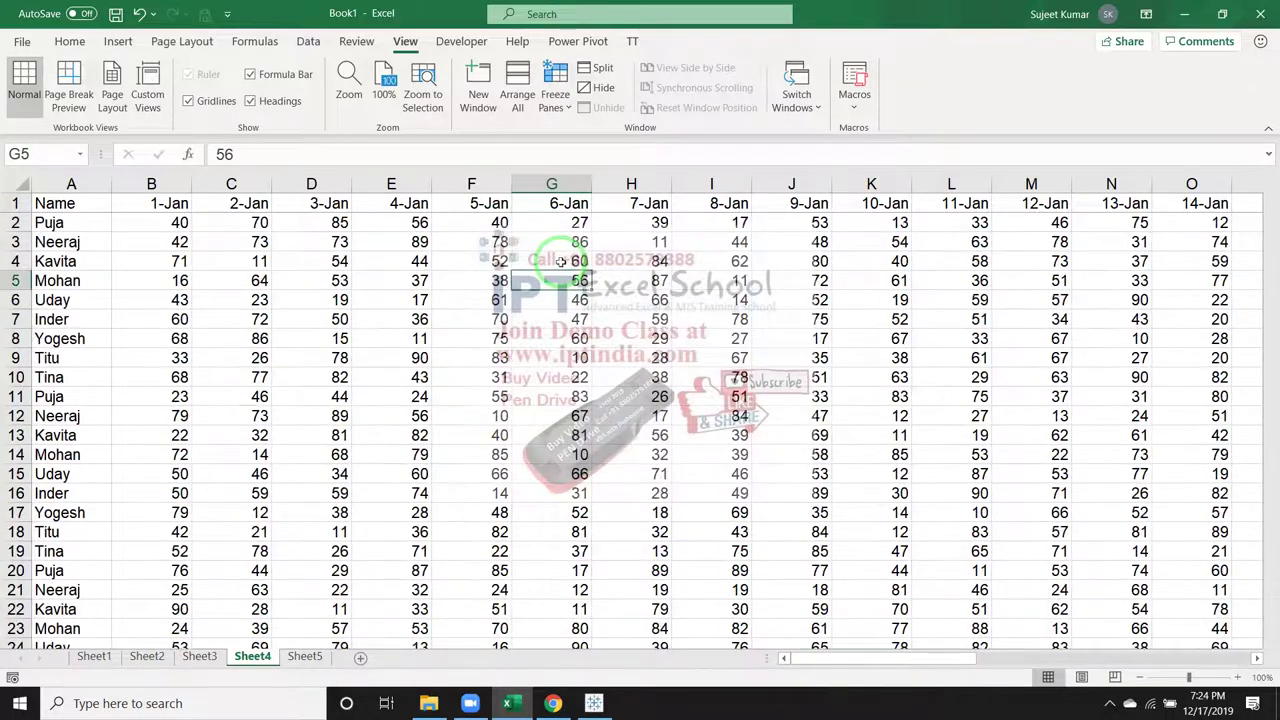
pyautogui.scroll(-1, 562, 261)
pyautogui.scroll(-7, 562, 261)
pyautogui.scroll(7, 562, 261)
pyautogui.scroll(-1, 558, 260)
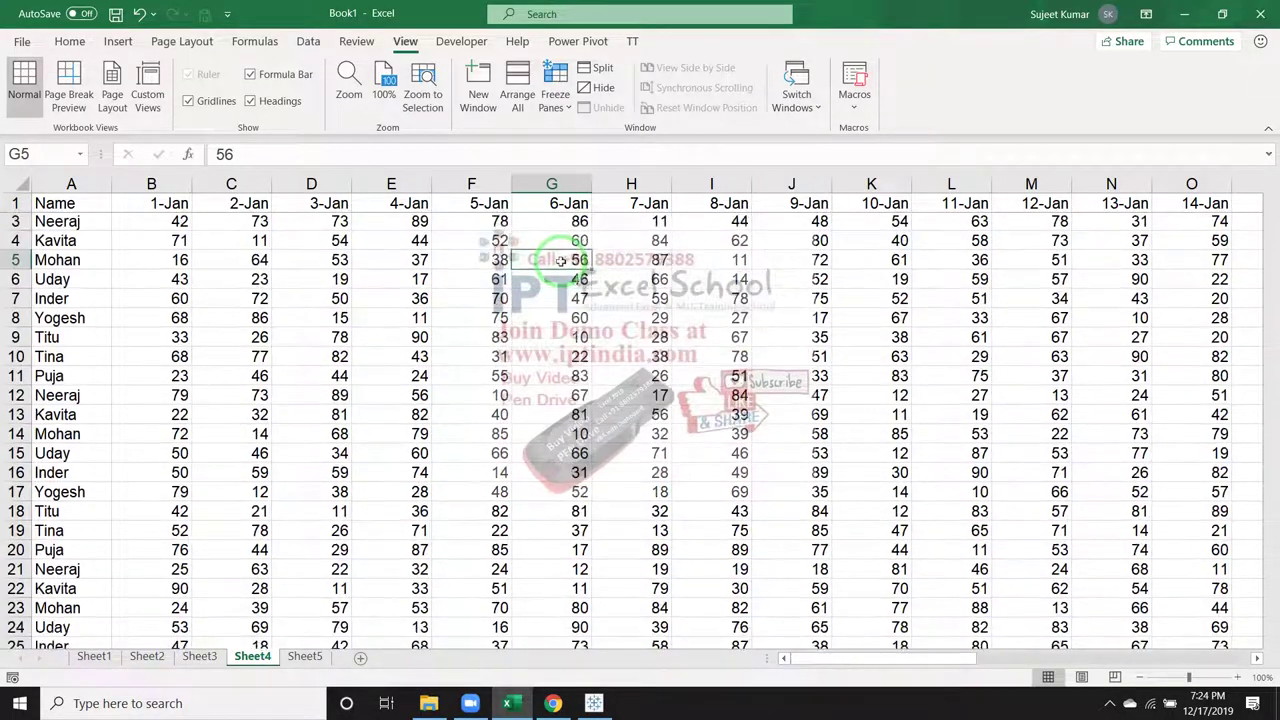
pyautogui.scroll(-14, 558, 260)
pyautogui.scroll(-15, 558, 260)
pyautogui.scroll(-14, 558, 260)
pyautogui.scroll(6, 556, 257)
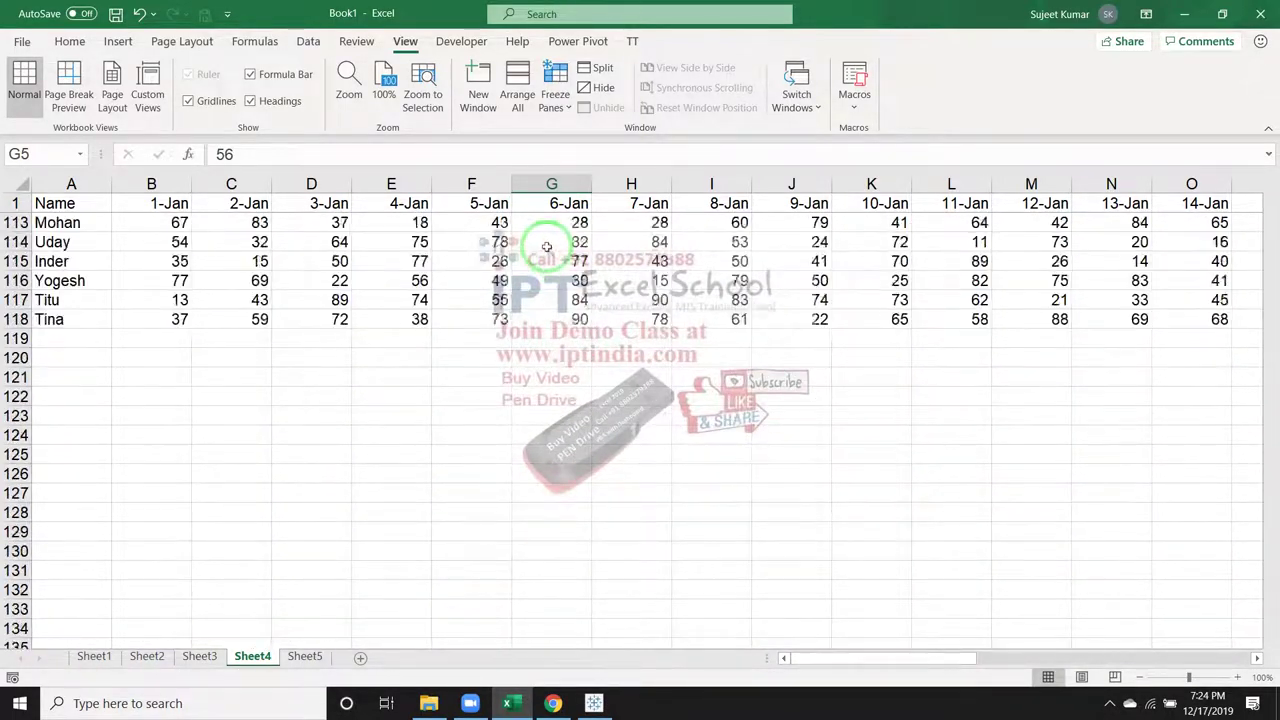
pyautogui.scroll(7, 553, 253)
pyautogui.scroll(14, 550, 249)
pyautogui.scroll(9, 548, 245)
pyautogui.scroll(7, 548, 245)
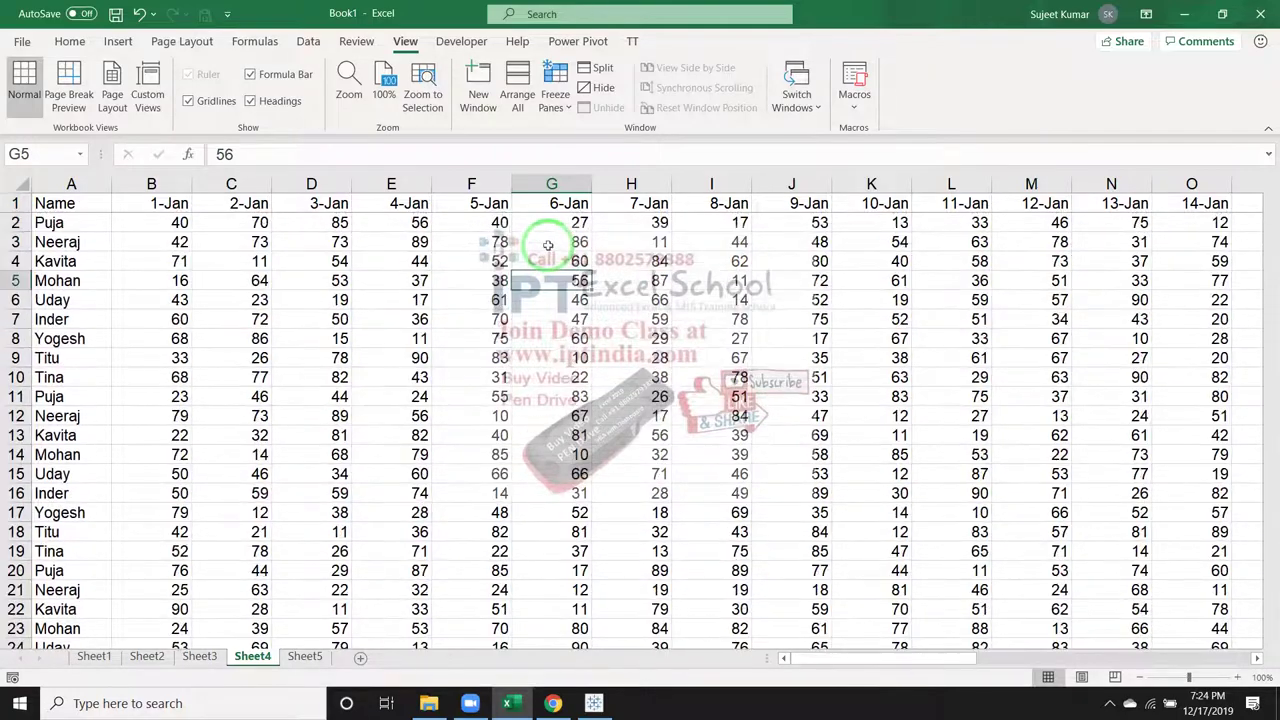
pyautogui.moveTo(825, 665)
pyautogui.mouseDown()
pyautogui.moveTo(1064, 662)
pyautogui.moveTo(790, 660)
pyautogui.mouseUp()
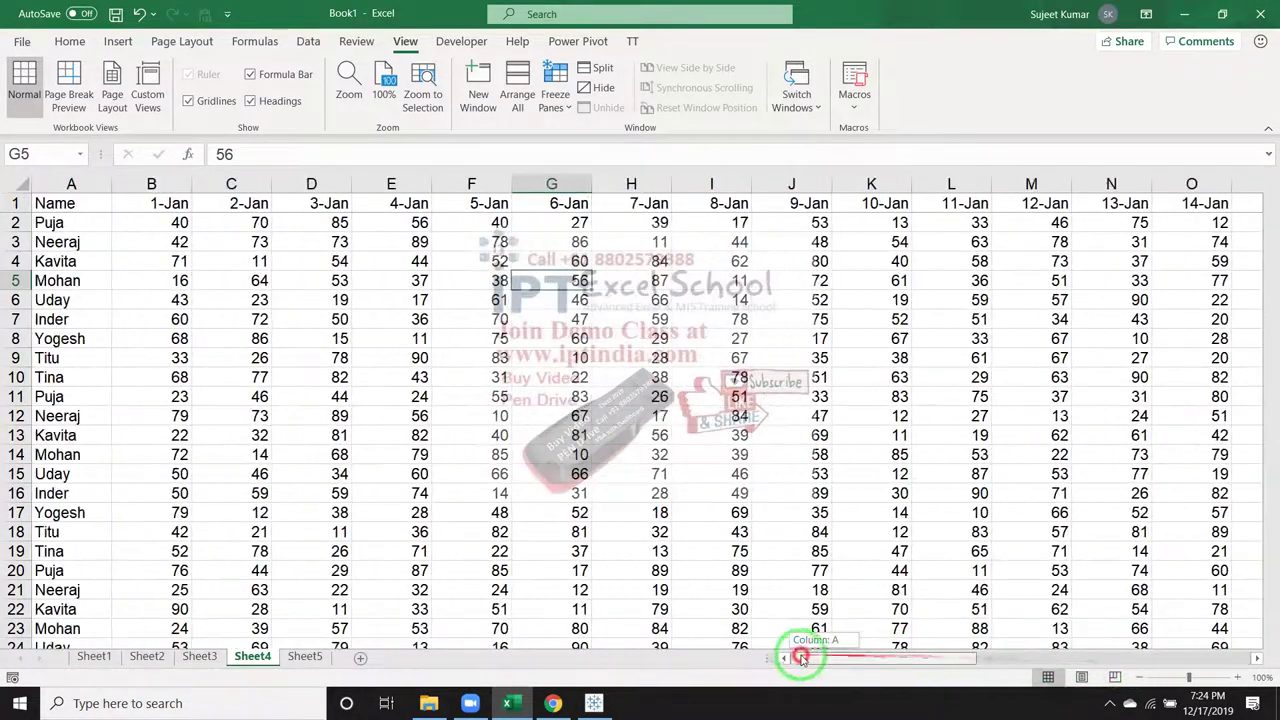
# - Switch to Freeze First Column to keep the Name column fixed, then scroll to check
pyautogui.click(553, 105)
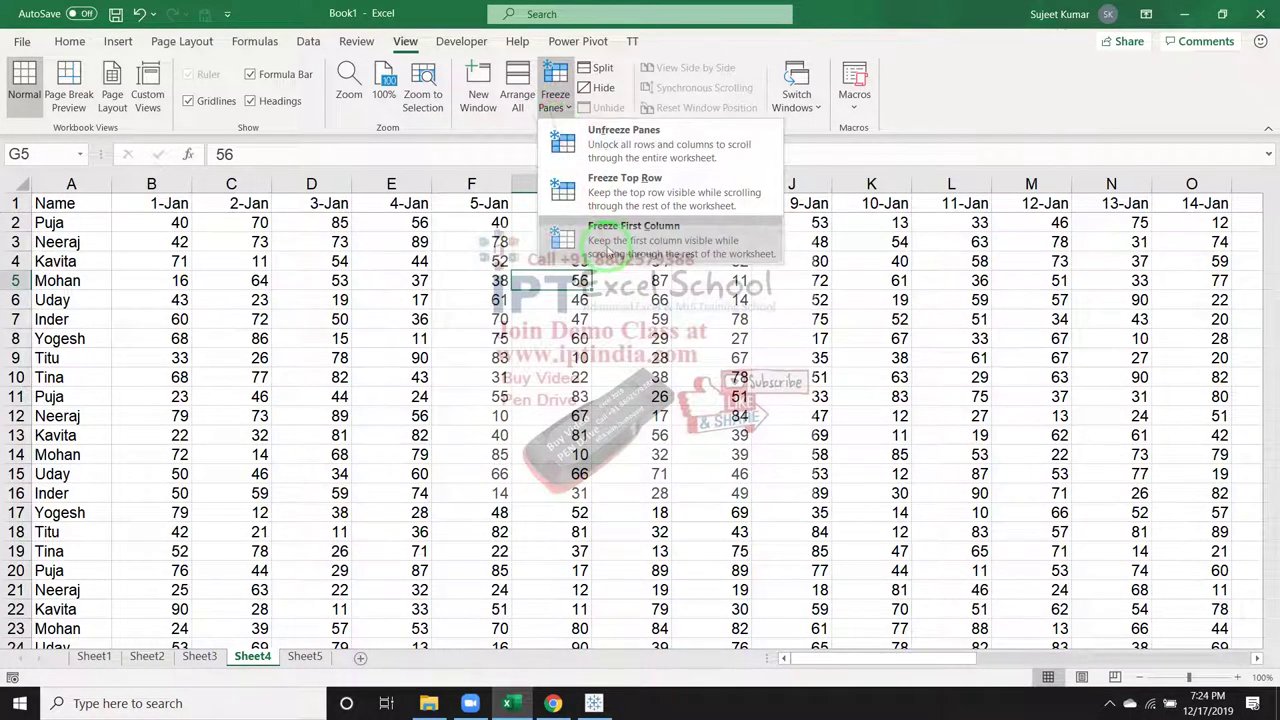
pyautogui.click(606, 243)
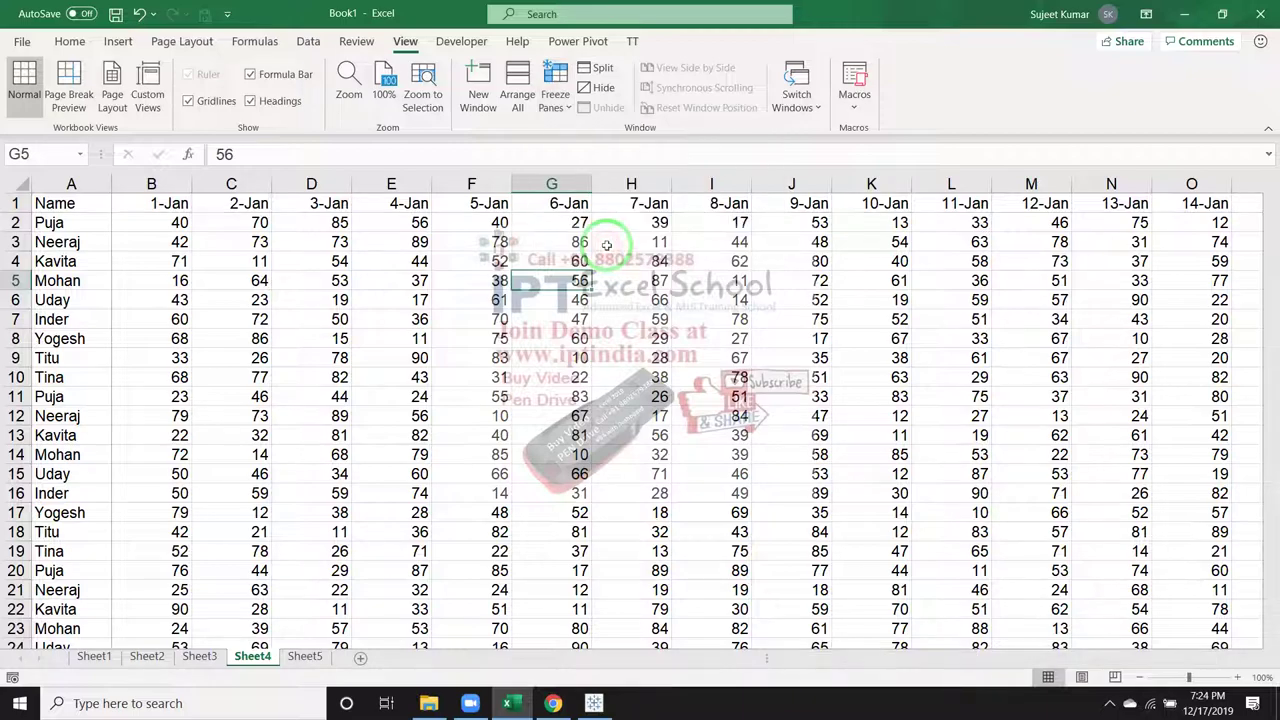
pyautogui.scroll(-5, 363, 302)
pyautogui.scroll(5, 363, 302)
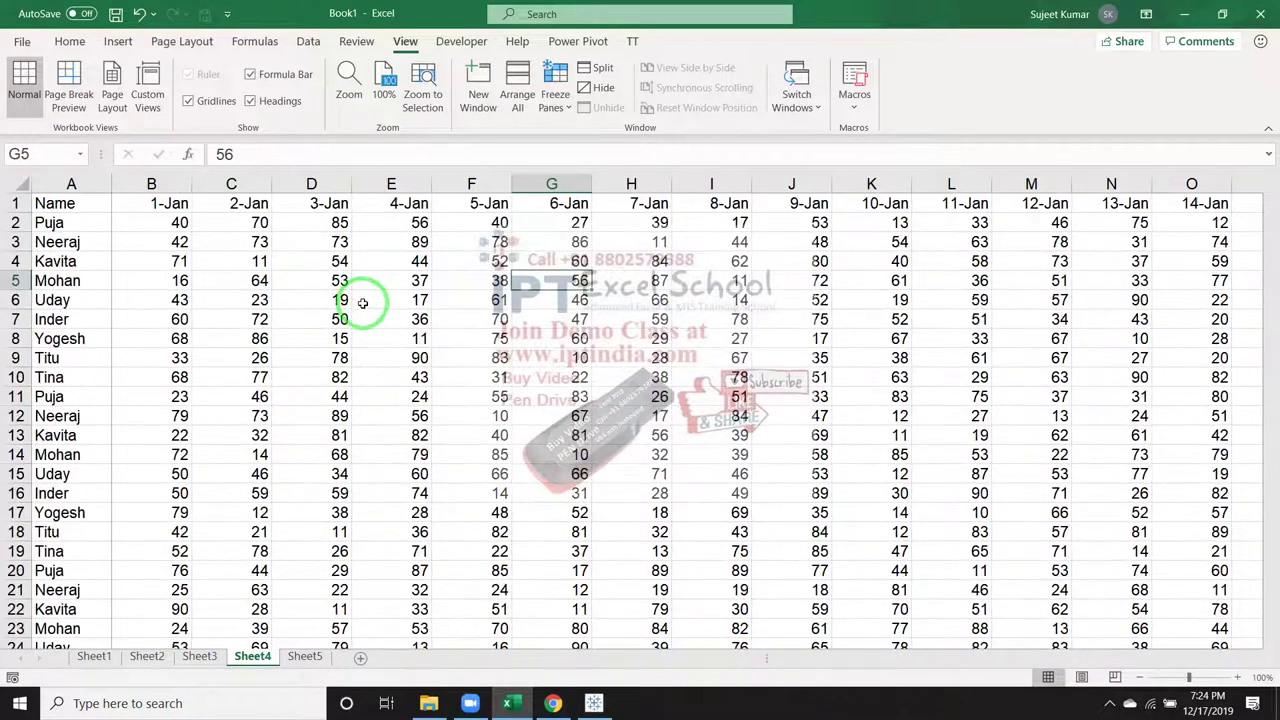
pyautogui.scroll(-1, 363, 305)
pyautogui.scroll(-2, 363, 306)
pyautogui.scroll(-3, 363, 309)
pyautogui.scroll(6, 363, 309)
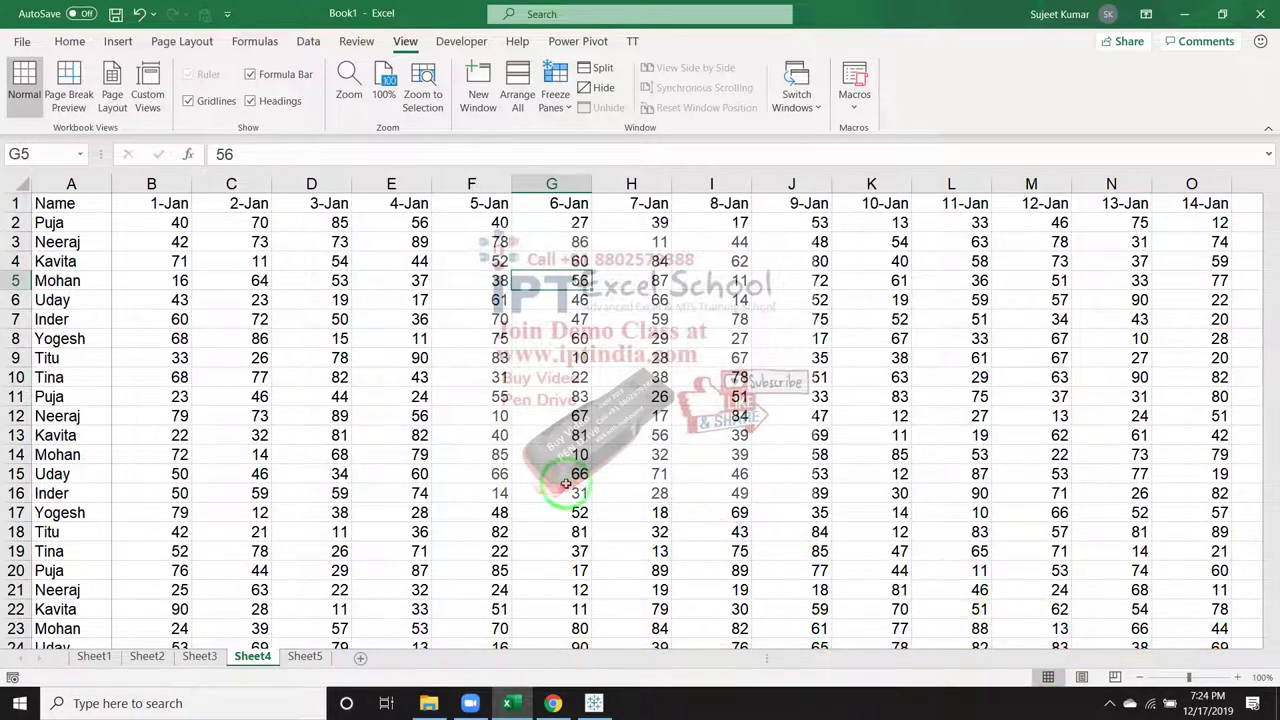
# - Unfreeze all panes and select cell B2 as the freeze point
pyautogui.click(553, 104)
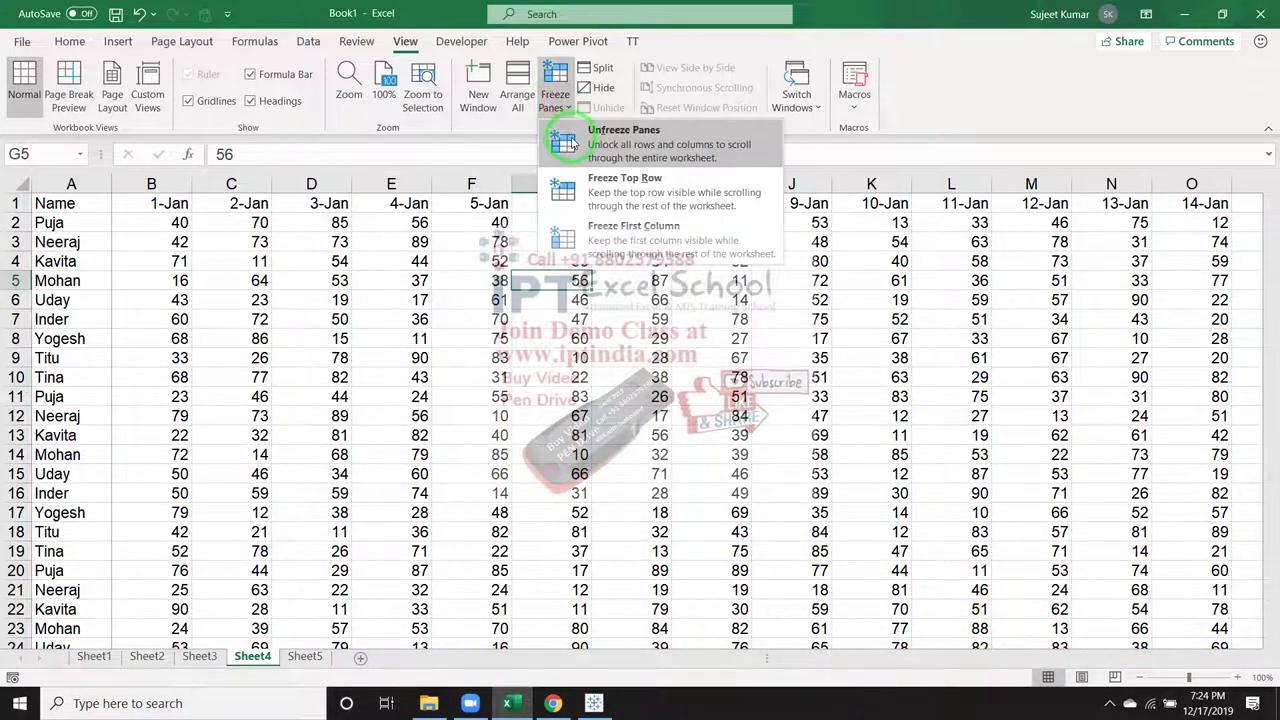
pyautogui.click(563, 136)
pyautogui.click(410, 320)
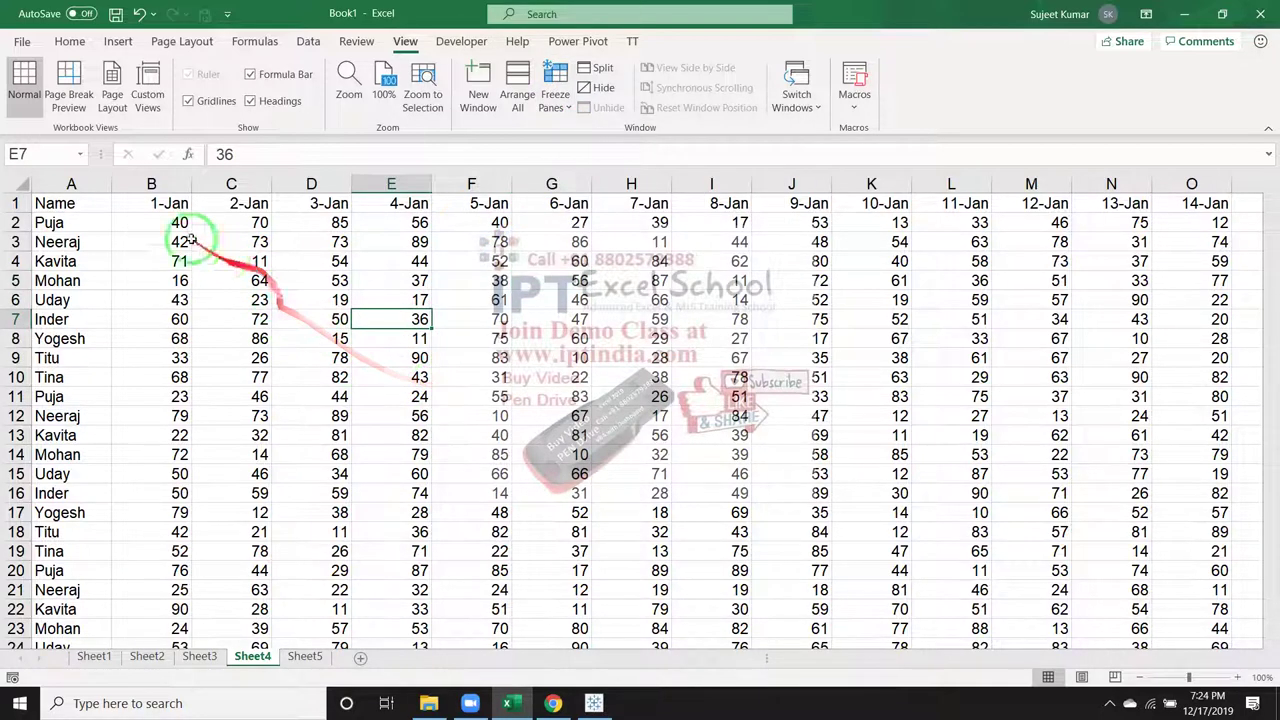
pyautogui.click(52, 222)
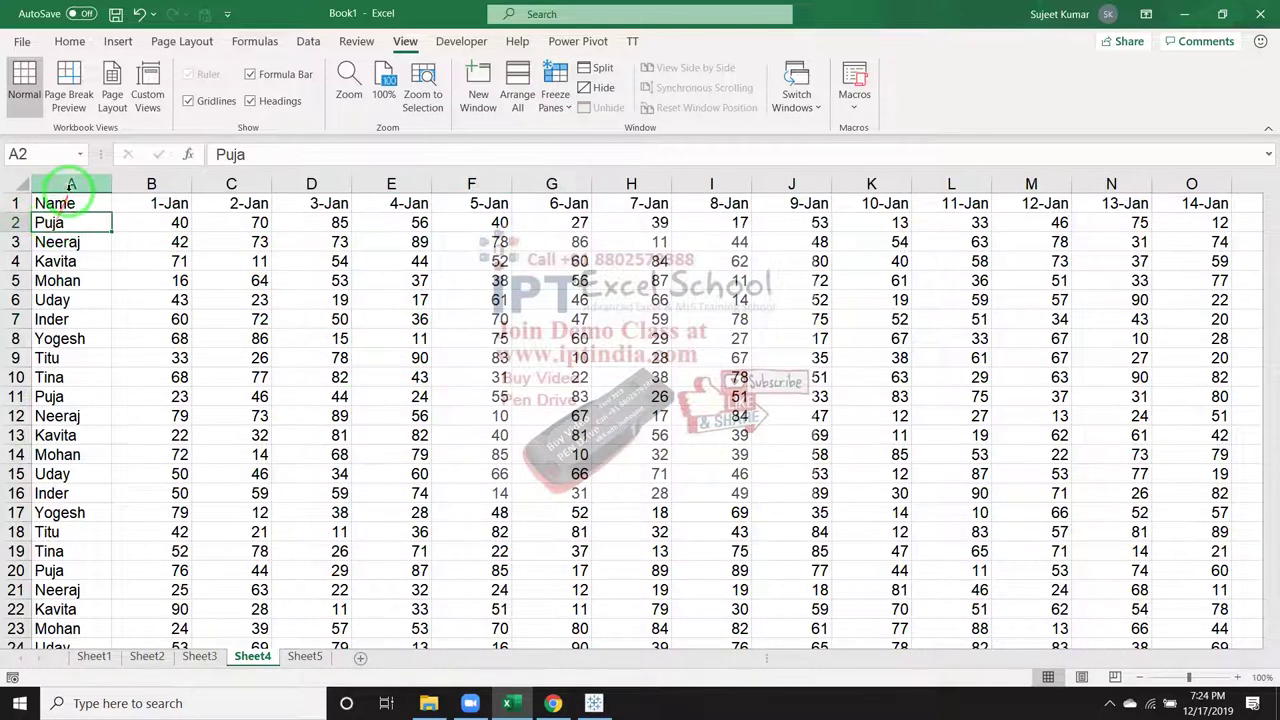
pyautogui.click(71, 184)
pyautogui.click(21, 203)
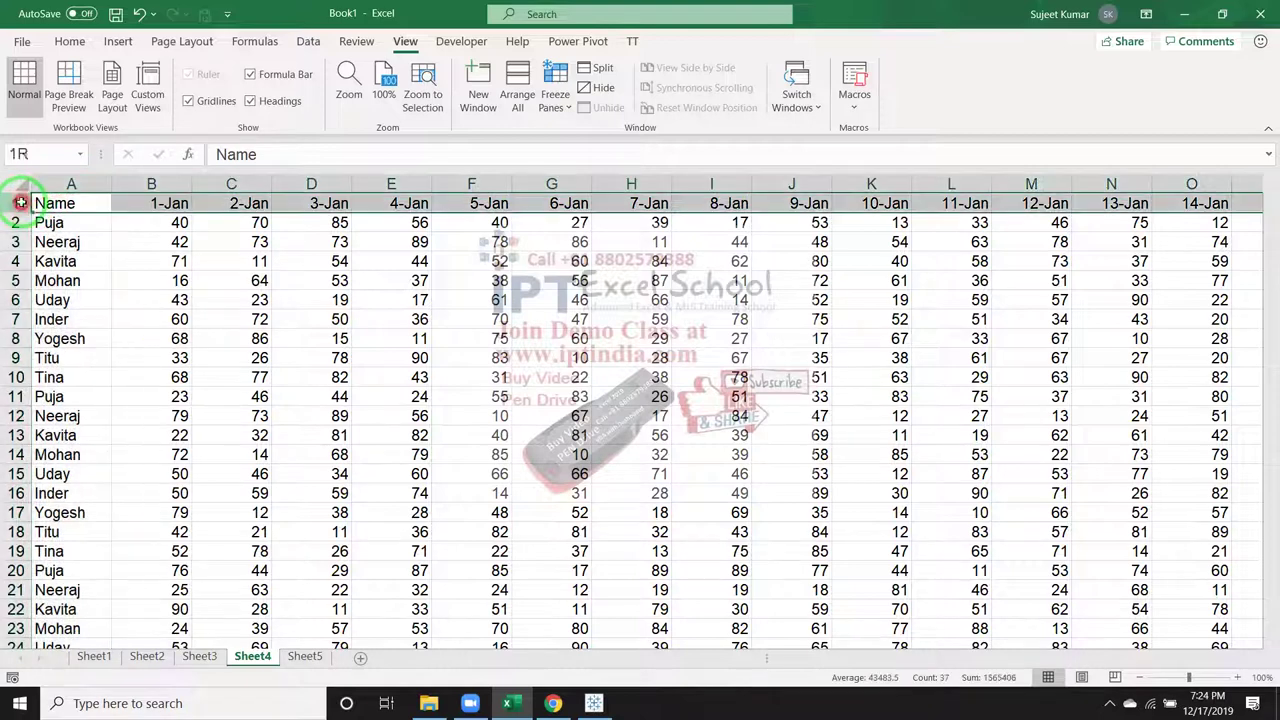
pyautogui.click(130, 222)
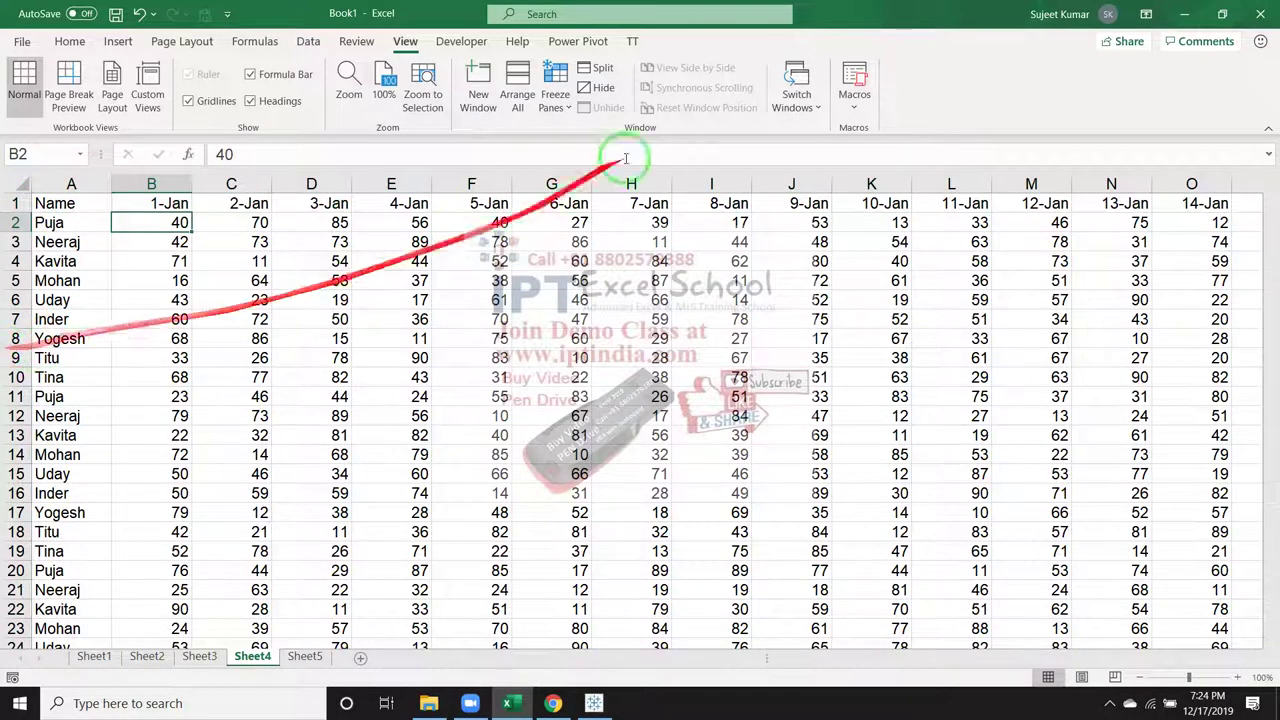
# - Freeze panes at B2 and scroll down and back up to confirm
pyautogui.click(555, 95)
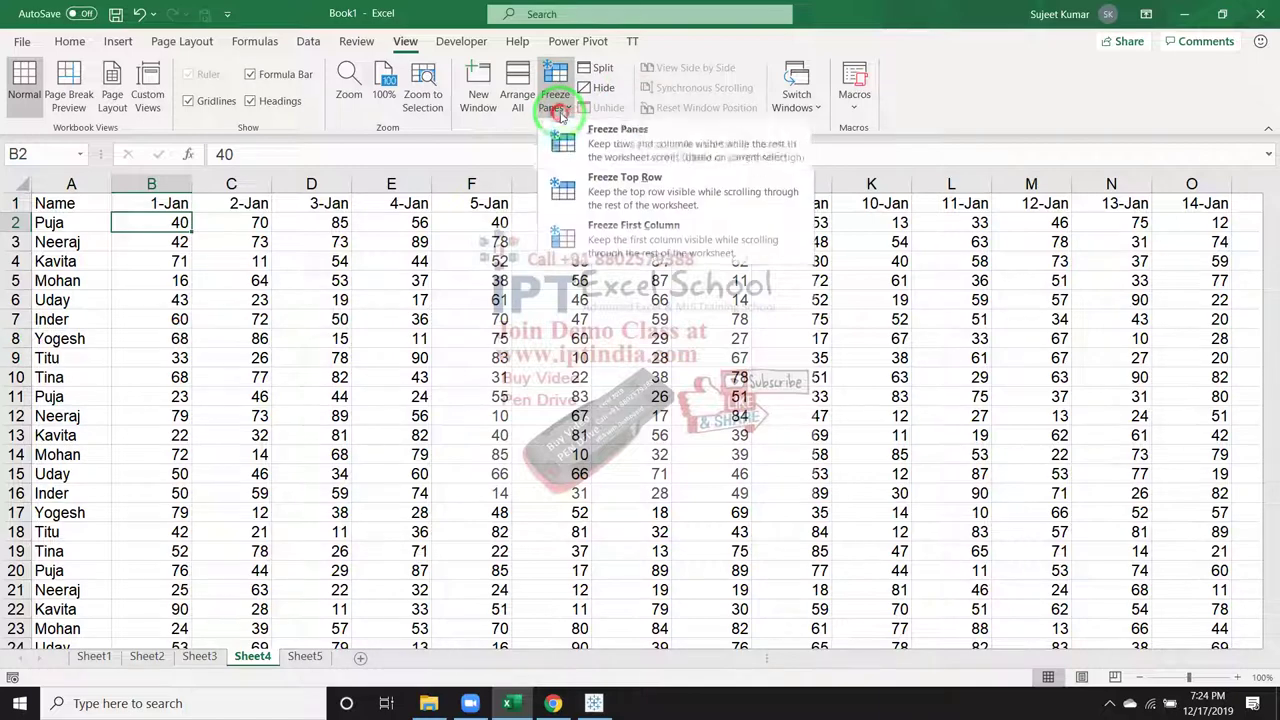
pyautogui.click(615, 148)
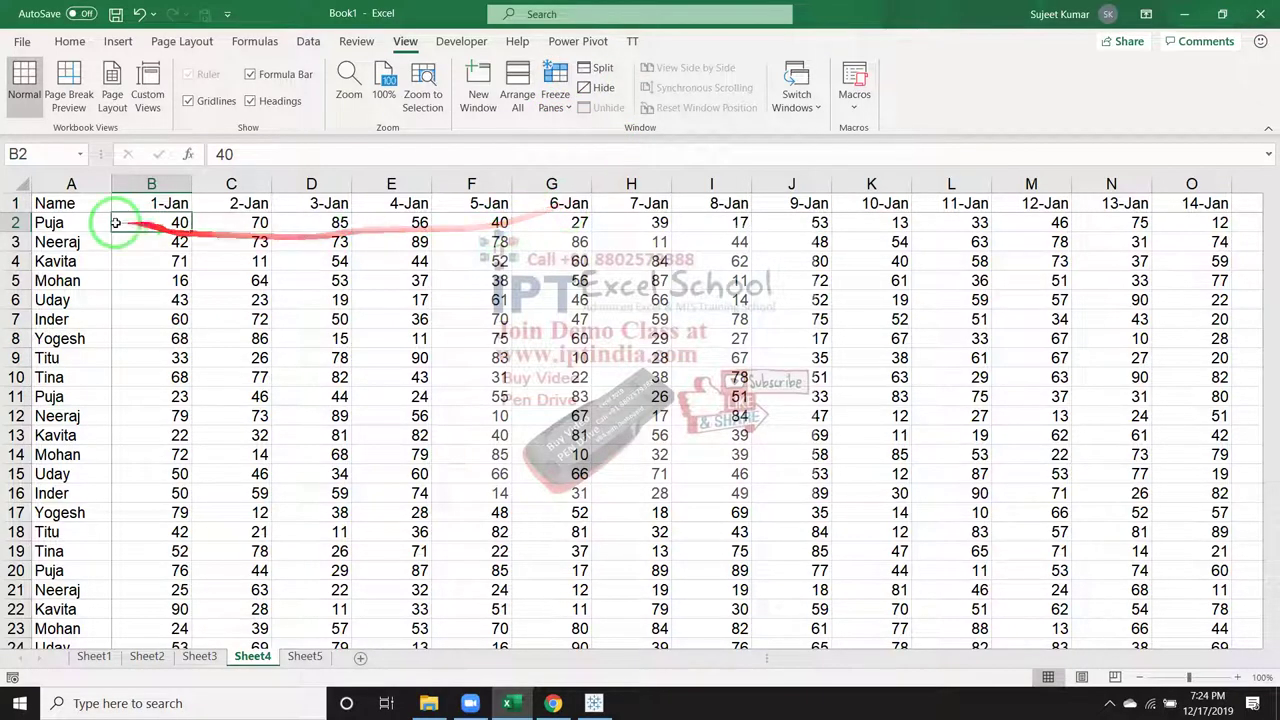
pyautogui.scroll(-6, 222, 220)
pyautogui.scroll(-3, 222, 220)
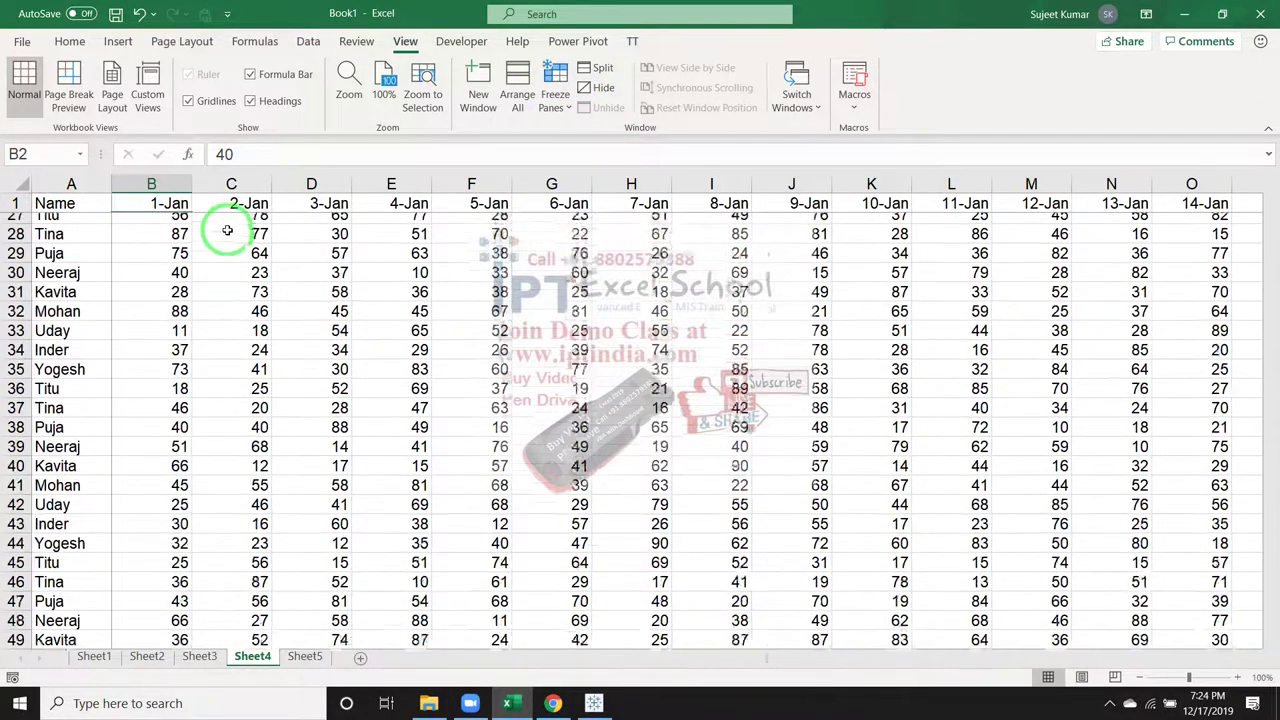
pyautogui.scroll(-3, 224, 222)
pyautogui.scroll(2, 231, 231)
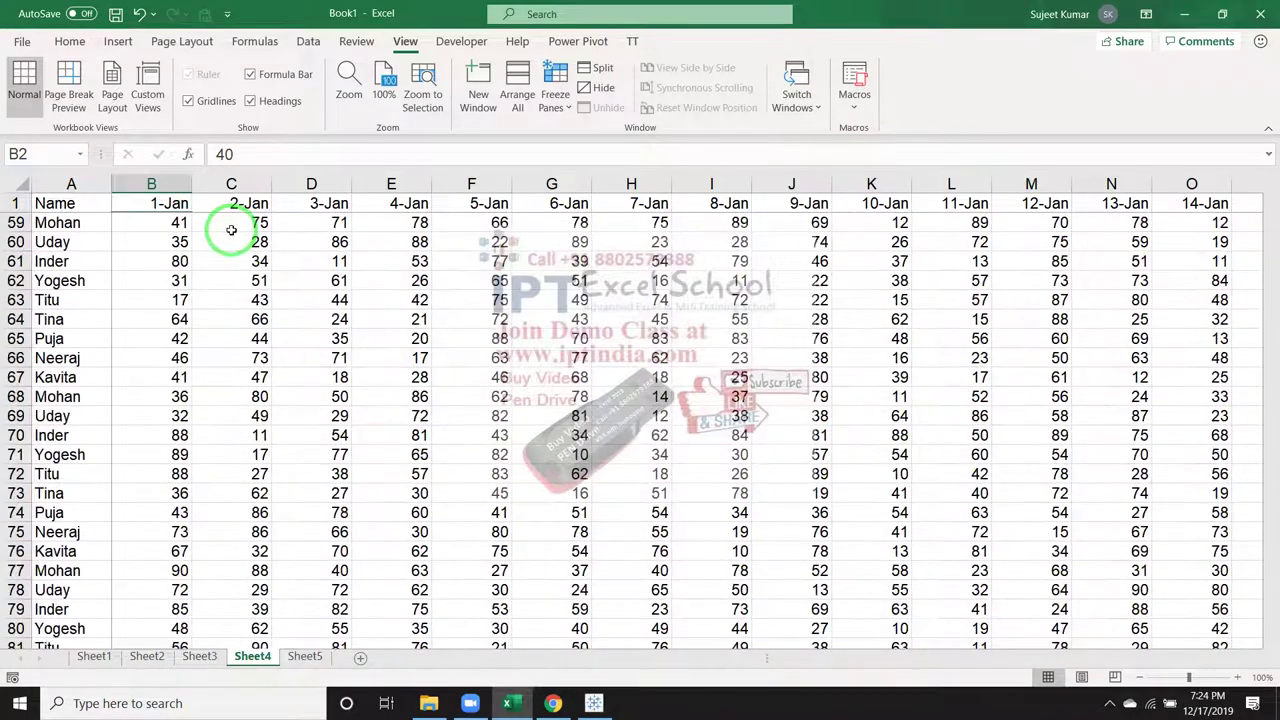
pyautogui.scroll(3, 232, 231)
pyautogui.scroll(4, 233, 232)
pyautogui.scroll(3, 234, 232)
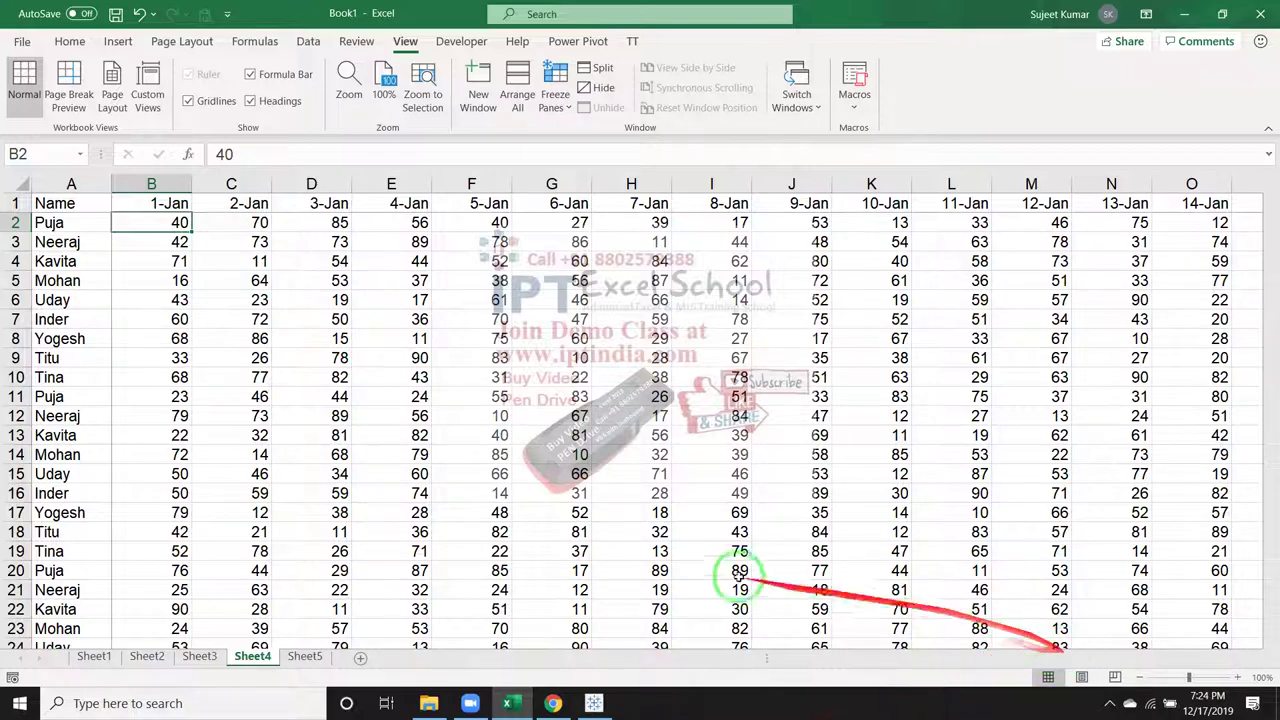
pyautogui.click(714, 532)
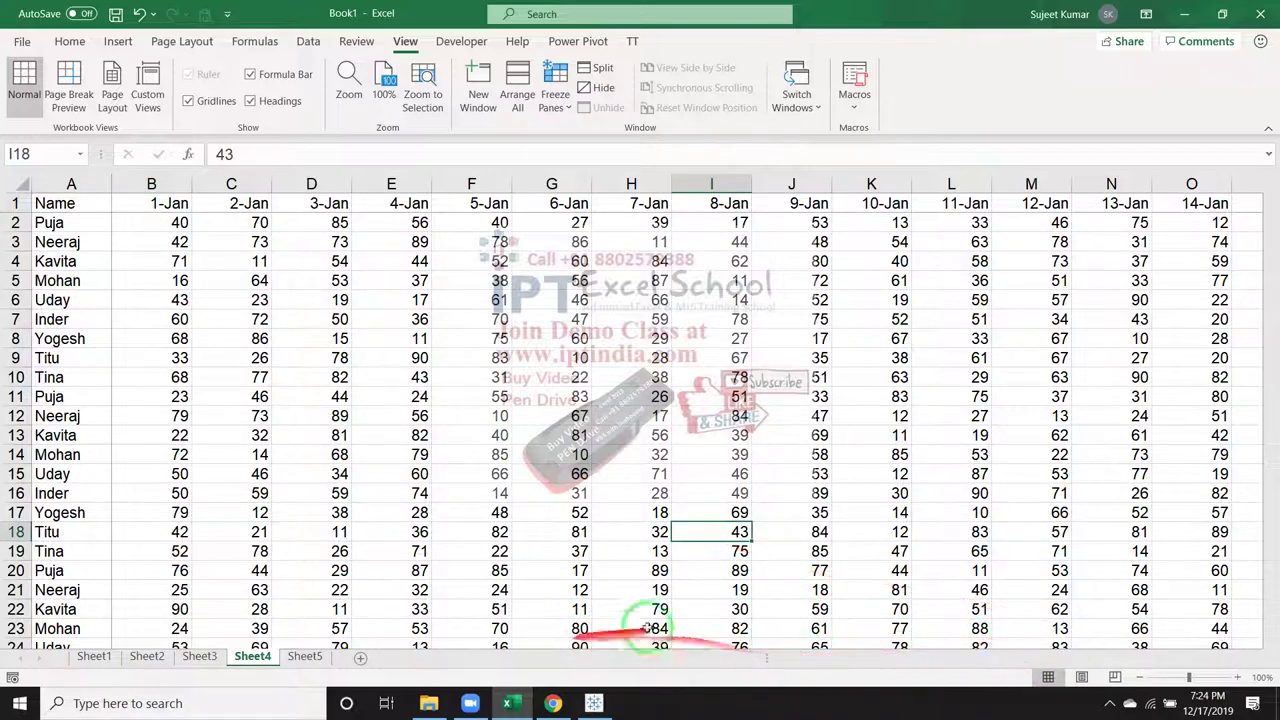
pyautogui.scroll(-1, 1044, 582)
pyautogui.scroll(1, 1030, 574)
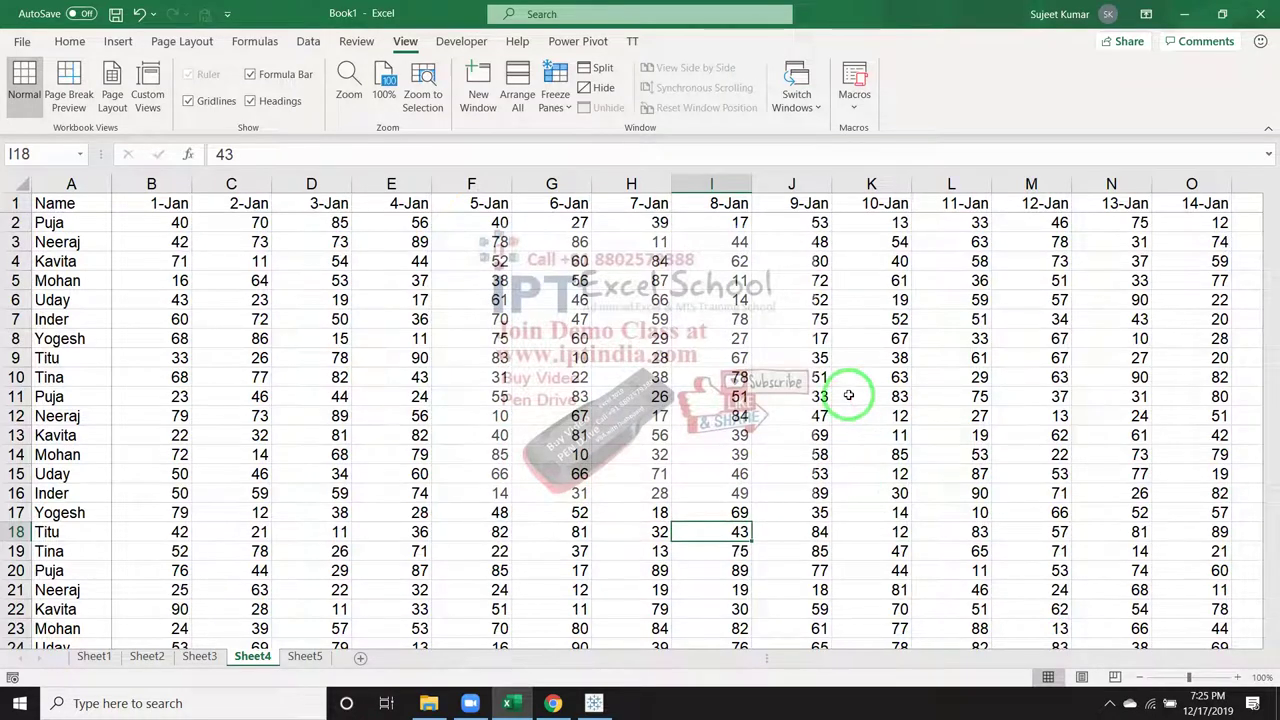
pyautogui.hotkey('ctrl', 'Up')
pyautogui.press('Down')
pyautogui.press('Right')
pyautogui.press('Right')
pyautogui.hotkey('ctrl', 'Right')
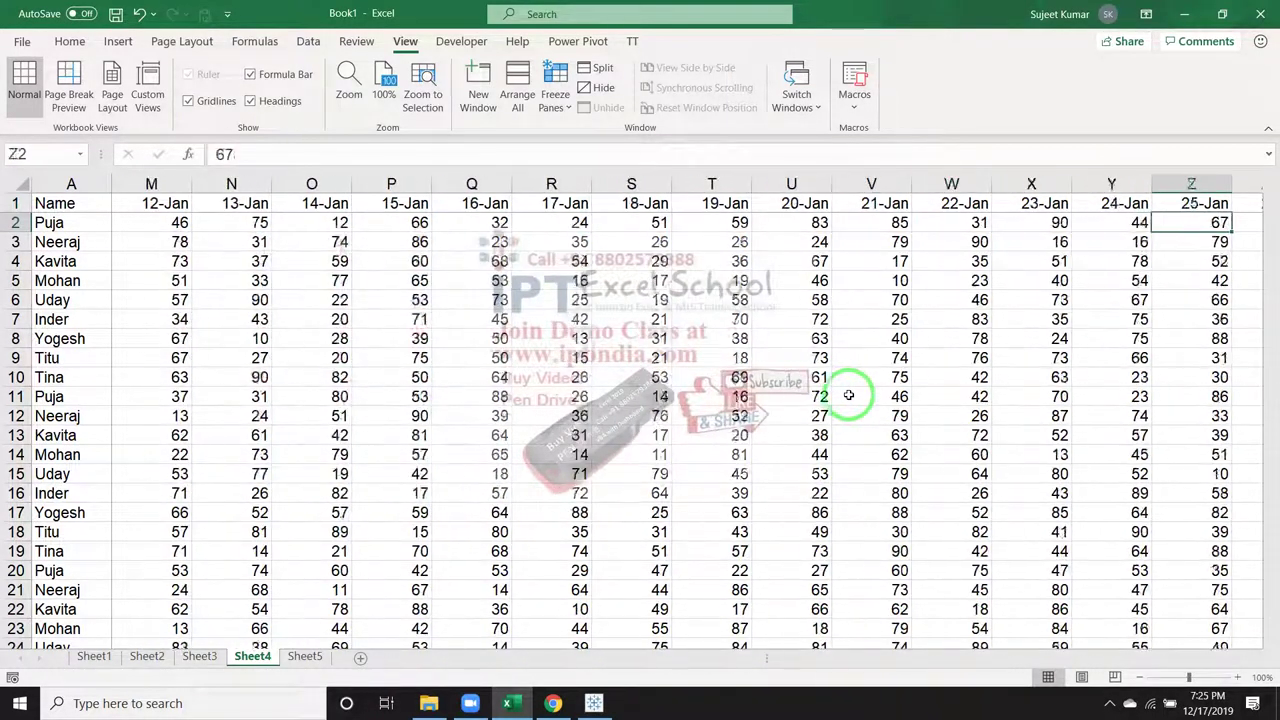
pyautogui.hotkey('ctrl', 'Right')
pyautogui.press('Right')
pyautogui.press('Right')
pyautogui.press('Right')
pyautogui.press('Right')
pyautogui.press('Right')
pyautogui.press('Right')
pyautogui.hotkey('ctrl', 'Left')
pyautogui.press('Home')
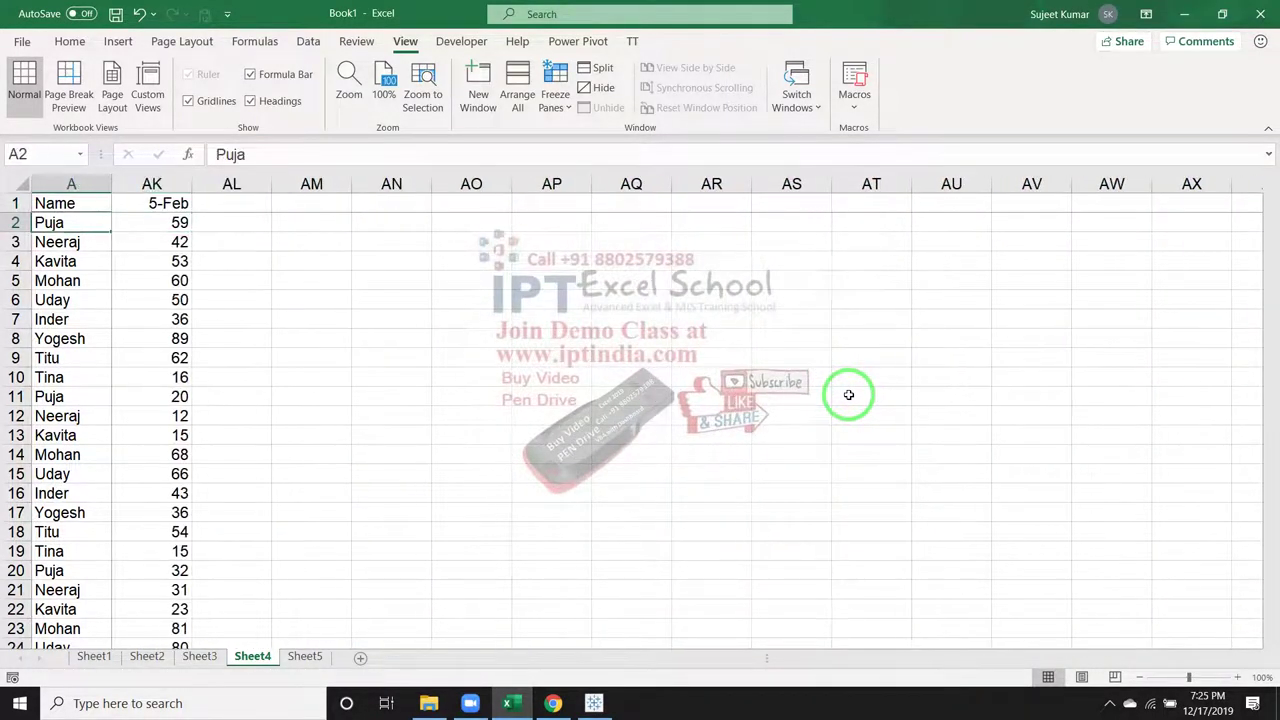
pyautogui.press('Down')
pyautogui.press('Right')
pyautogui.press('Down')
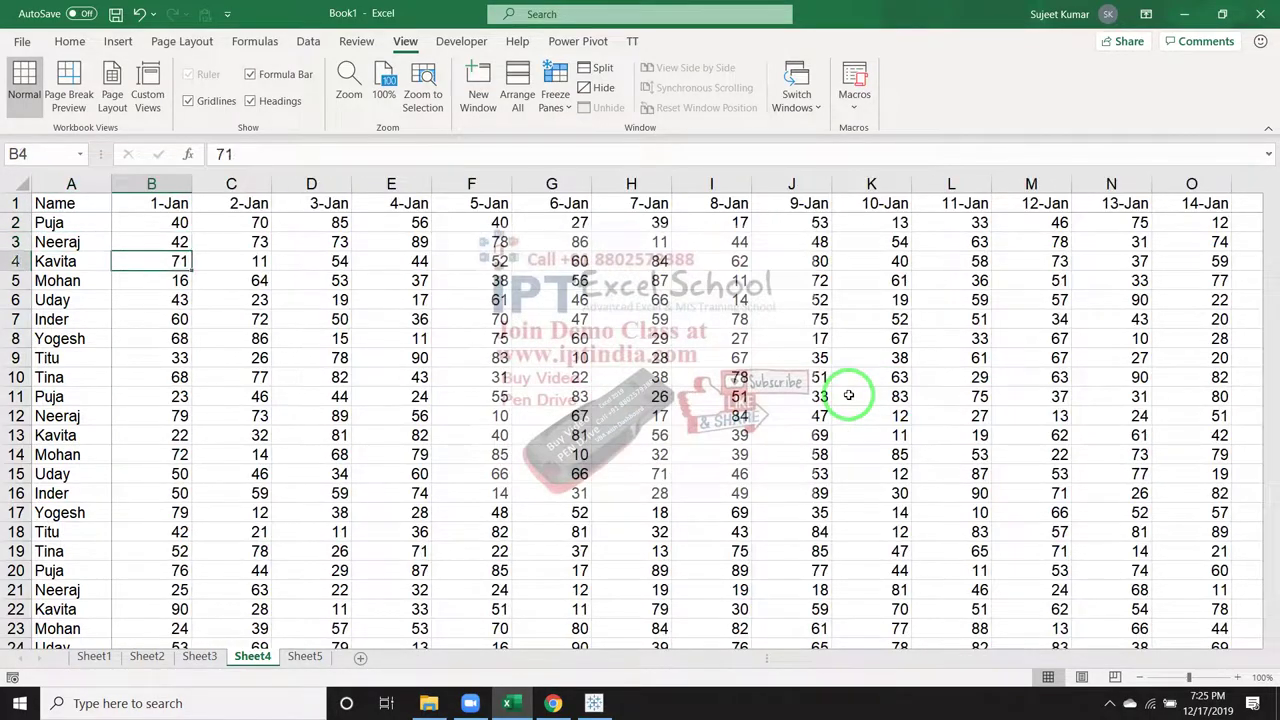
pyautogui.press('Down')
pyautogui.press('Down')
pyautogui.press('Down')
pyautogui.press('Down')
pyautogui.press('Down')
pyautogui.press('Down')
pyautogui.press('Down')
pyautogui.press('Down')
pyautogui.press('Down')
pyautogui.press('Down')
pyautogui.press('Down')
pyautogui.press('Down')
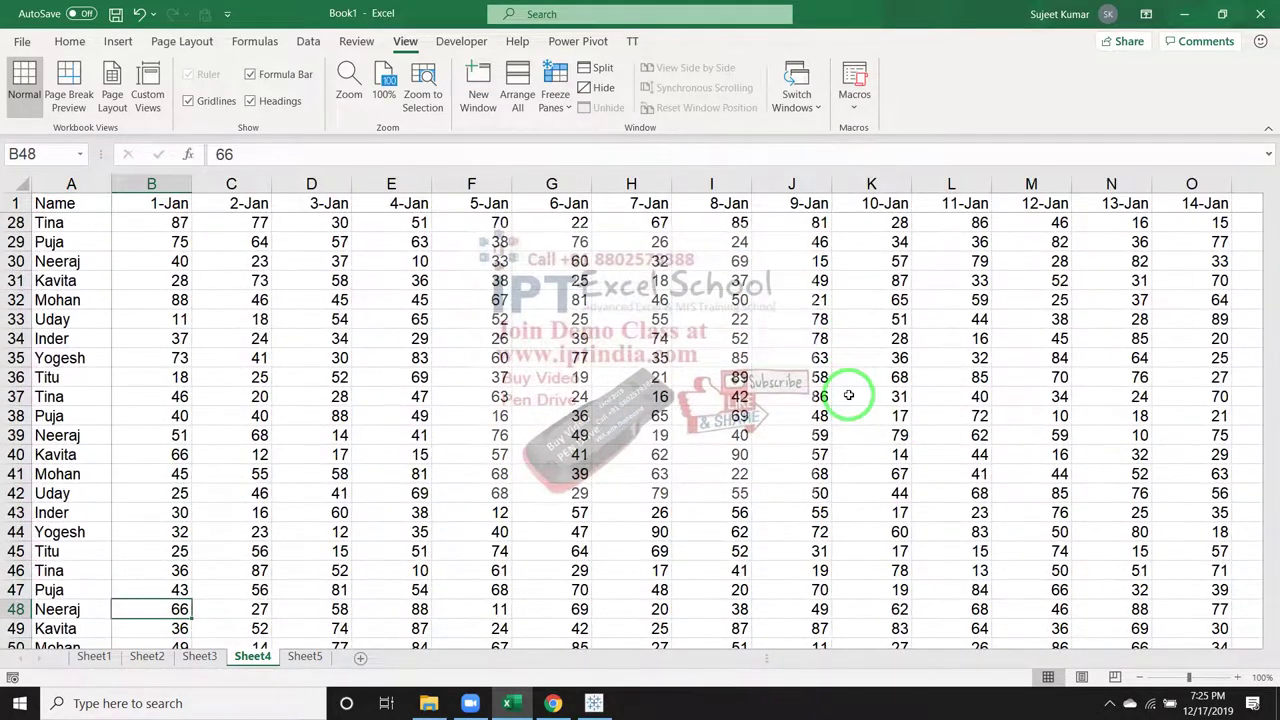
pyautogui.press('Up')
pyautogui.press('Up')
pyautogui.press('Up')
pyautogui.press('Up')
pyautogui.press('Up')
pyautogui.press('Up')
pyautogui.press('Up')
pyautogui.press('Up')
pyautogui.press('Up')
pyautogui.press('Up')
pyautogui.press('Up')
pyautogui.press('Up')
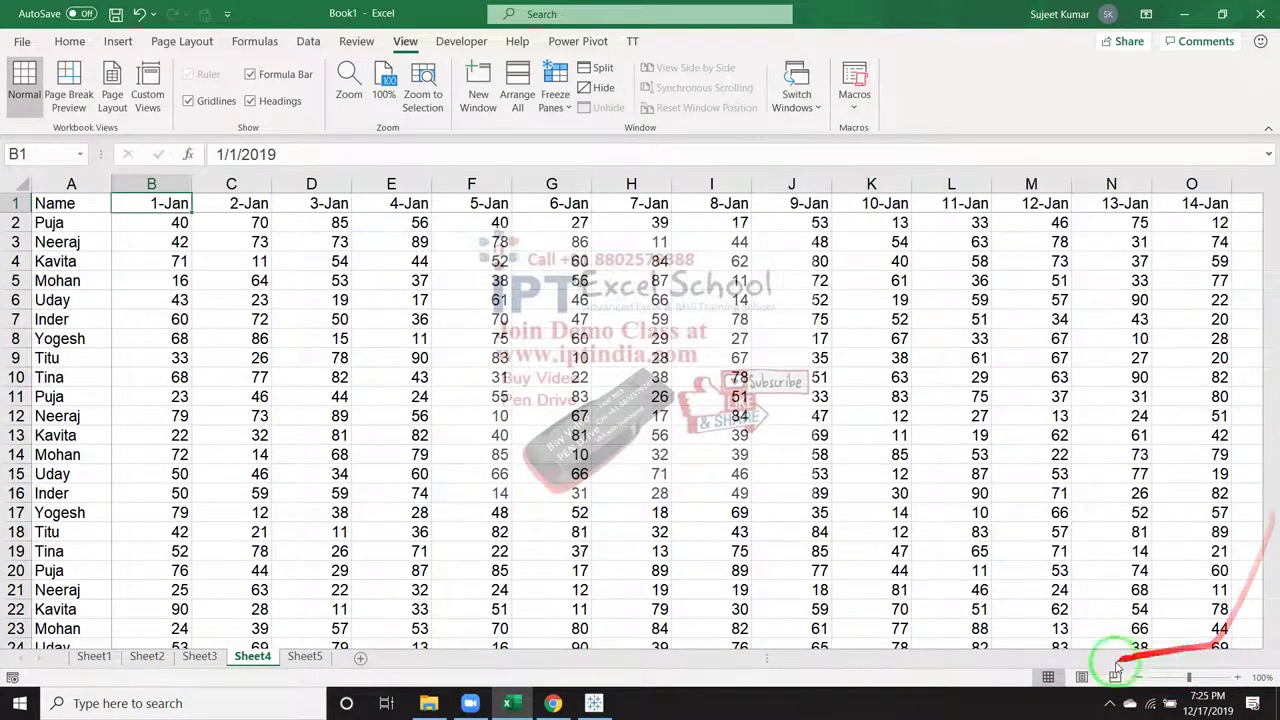
# - Browse Sheet5 and Sheet3, return to Sheet4 at cell G8, then minimize Excel with Win+D
pyautogui.moveTo(1080, 666); pyautogui.dragTo(497, 683)
pyautogui.click(306, 657)
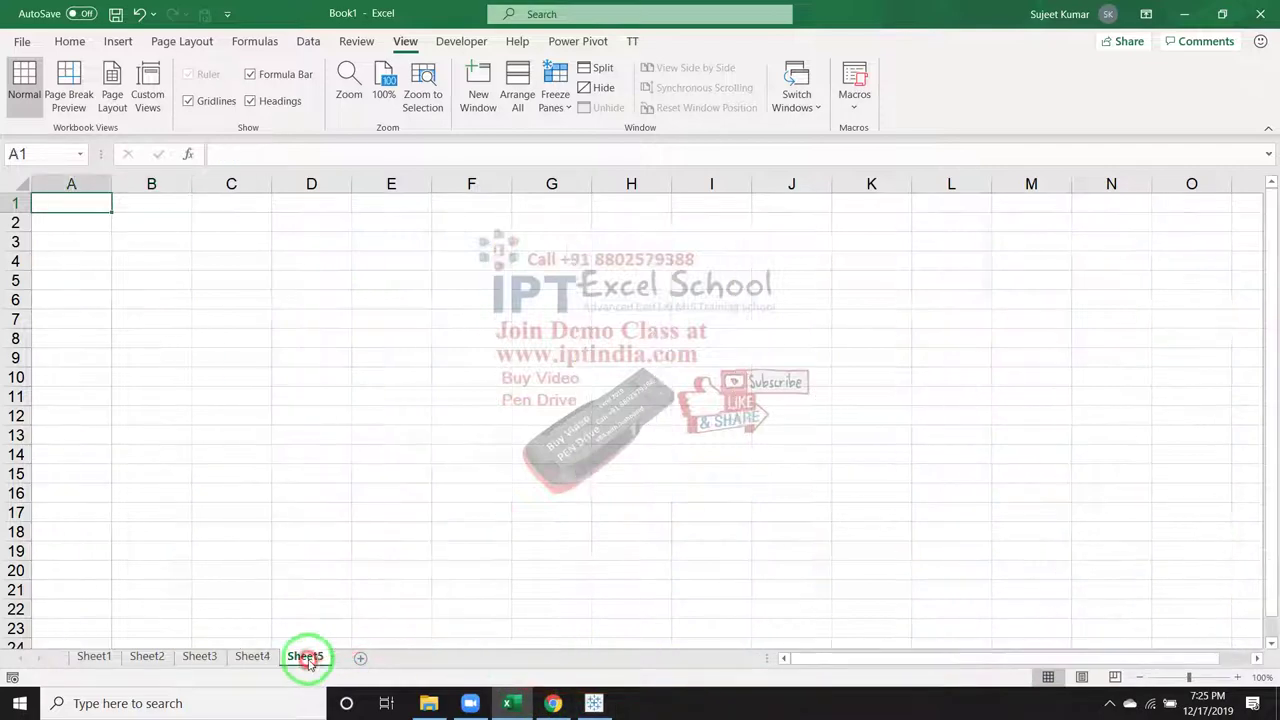
pyautogui.click(251, 664)
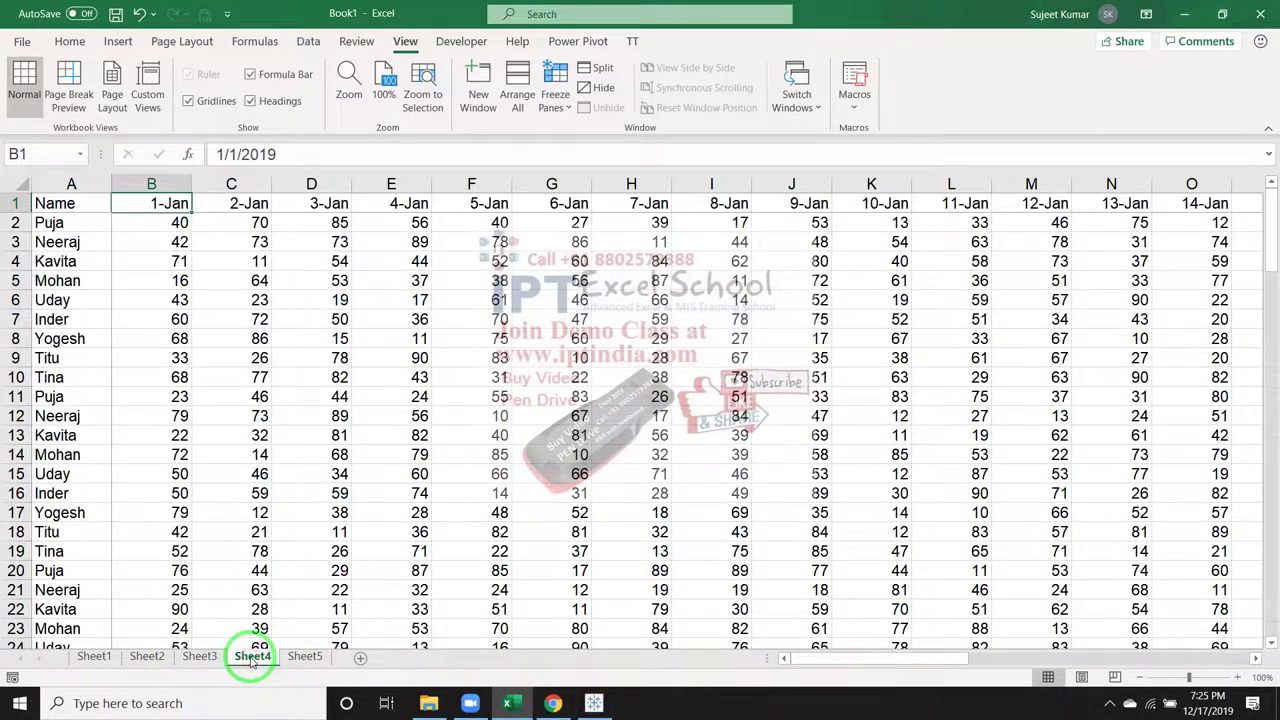
pyautogui.click(208, 664)
pyautogui.click(248, 660)
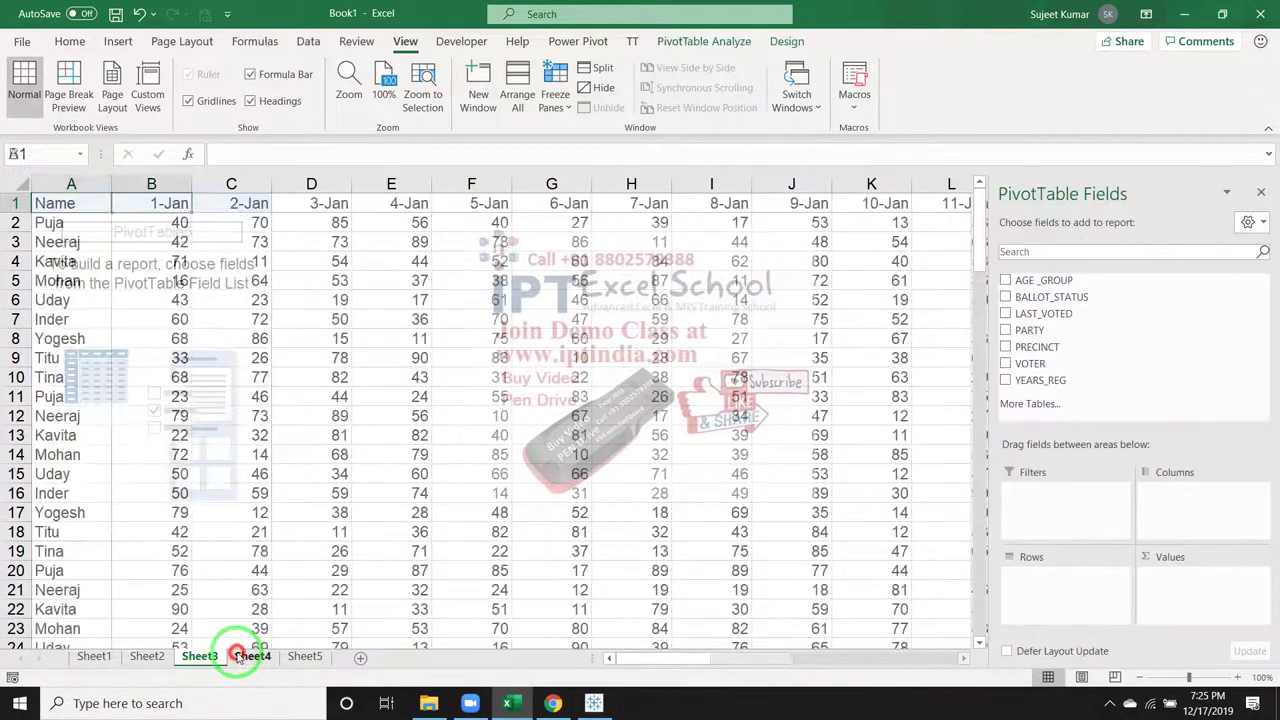
pyautogui.click(567, 385)
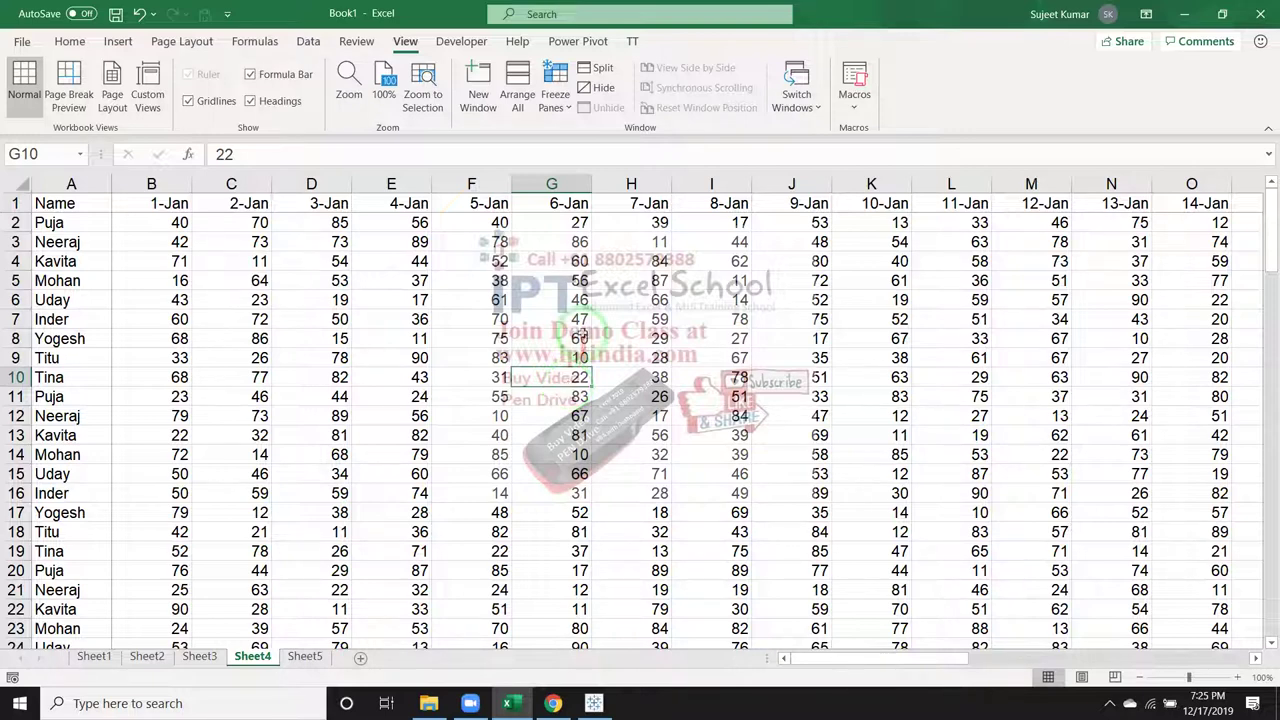
pyautogui.click(579, 338)
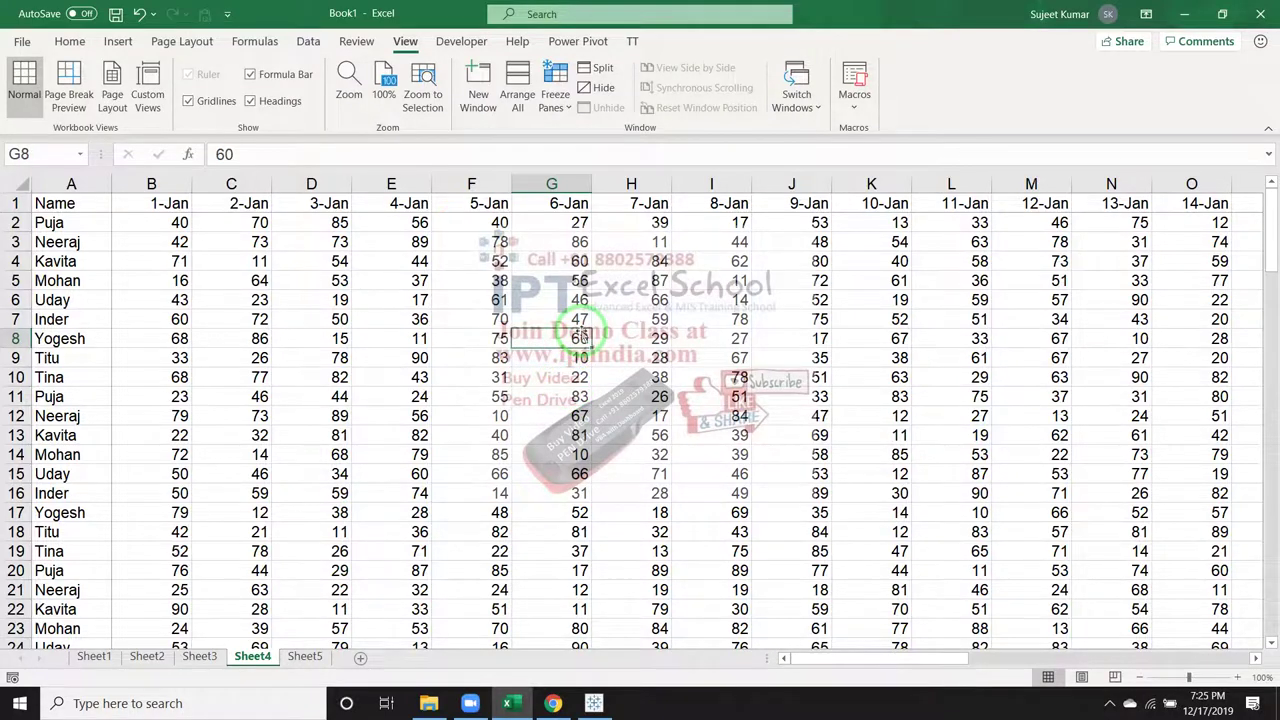
pyautogui.press('super+d')
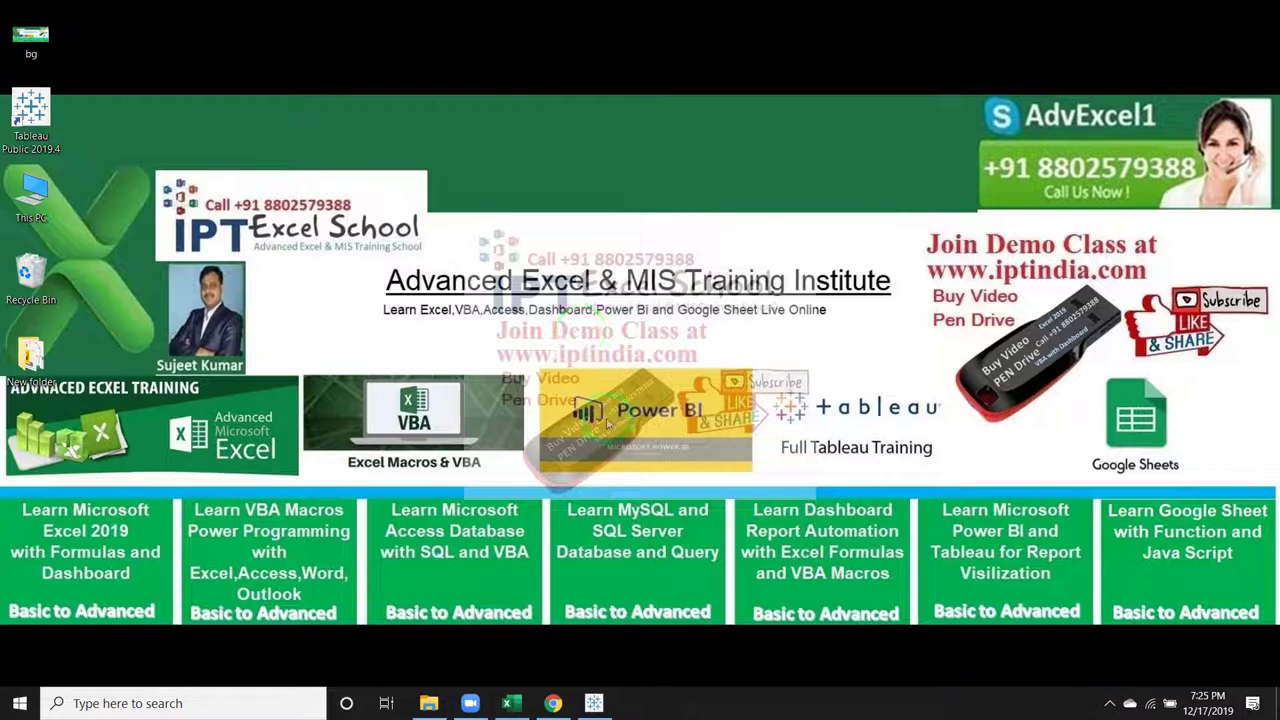
pyautogui.click(913, 263)
pyautogui.moveTo(913, 263)
pyautogui.mouseDown()
pyautogui.moveTo(1179, 286)
pyautogui.moveTo(1029, 297)
pyautogui.moveTo(1089, 414)
pyautogui.mouseUp()
pyautogui.click(1089, 414)
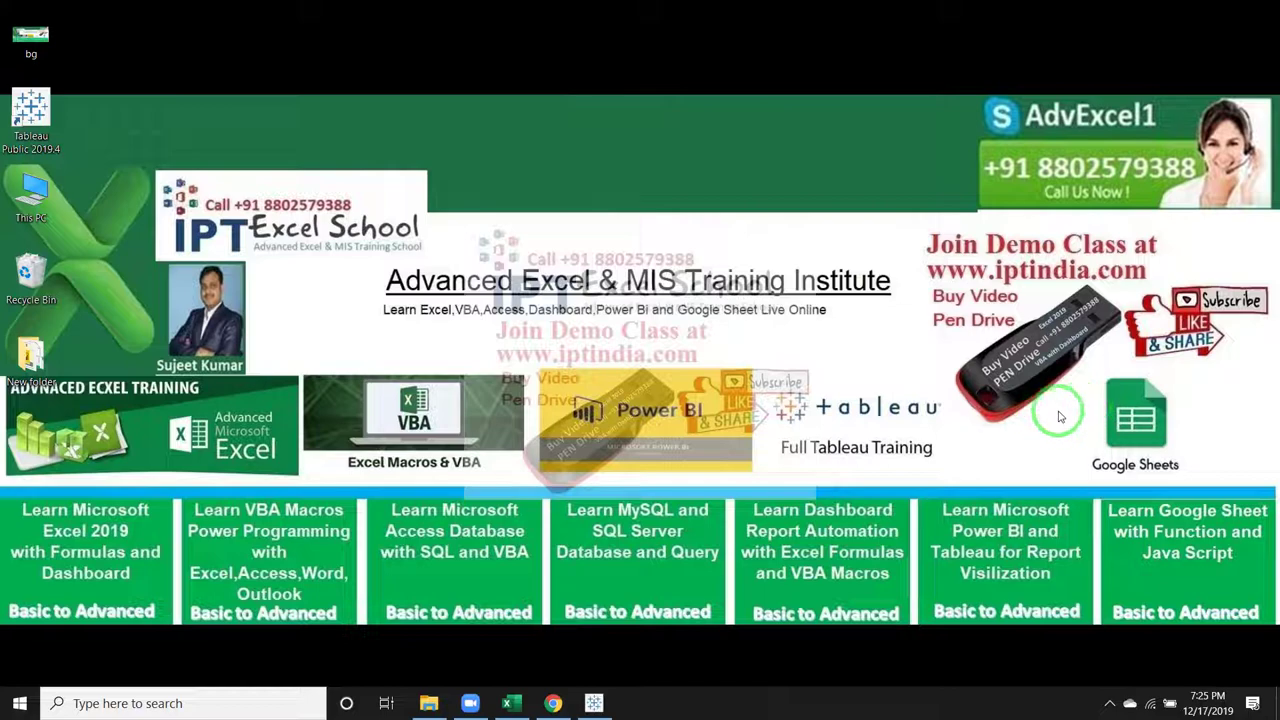
pyautogui.click(470, 704)
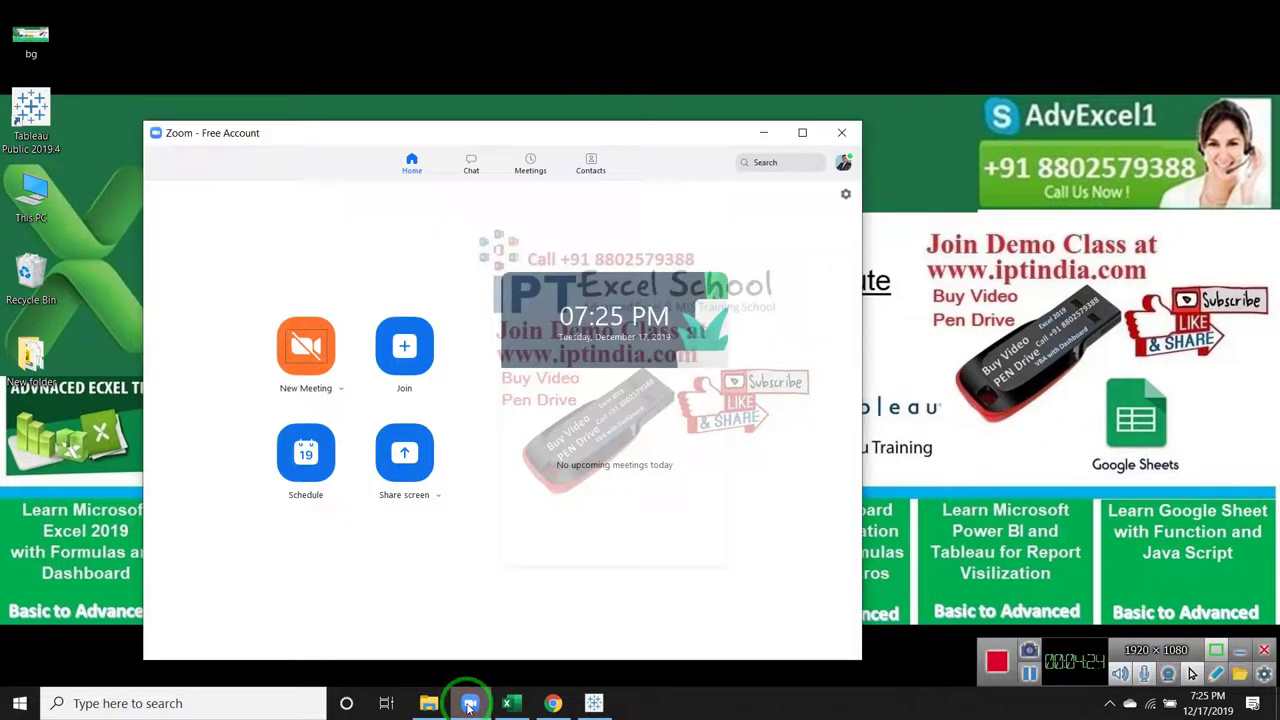
pyautogui.click(470, 704)
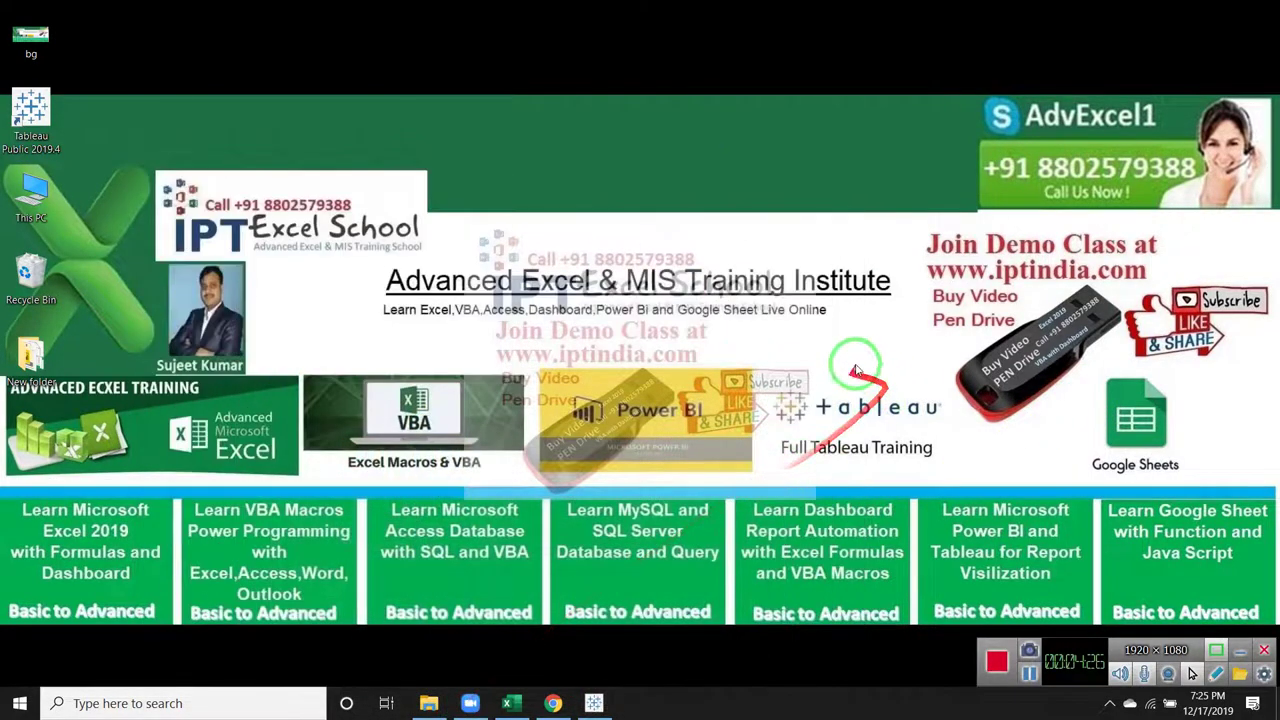
pyautogui.moveTo(922, 289)
pyautogui.mouseDown()
pyautogui.moveTo(1118, 407)
pyautogui.moveTo(1100, 438)
pyautogui.moveTo(1128, 432)
pyautogui.mouseUp()
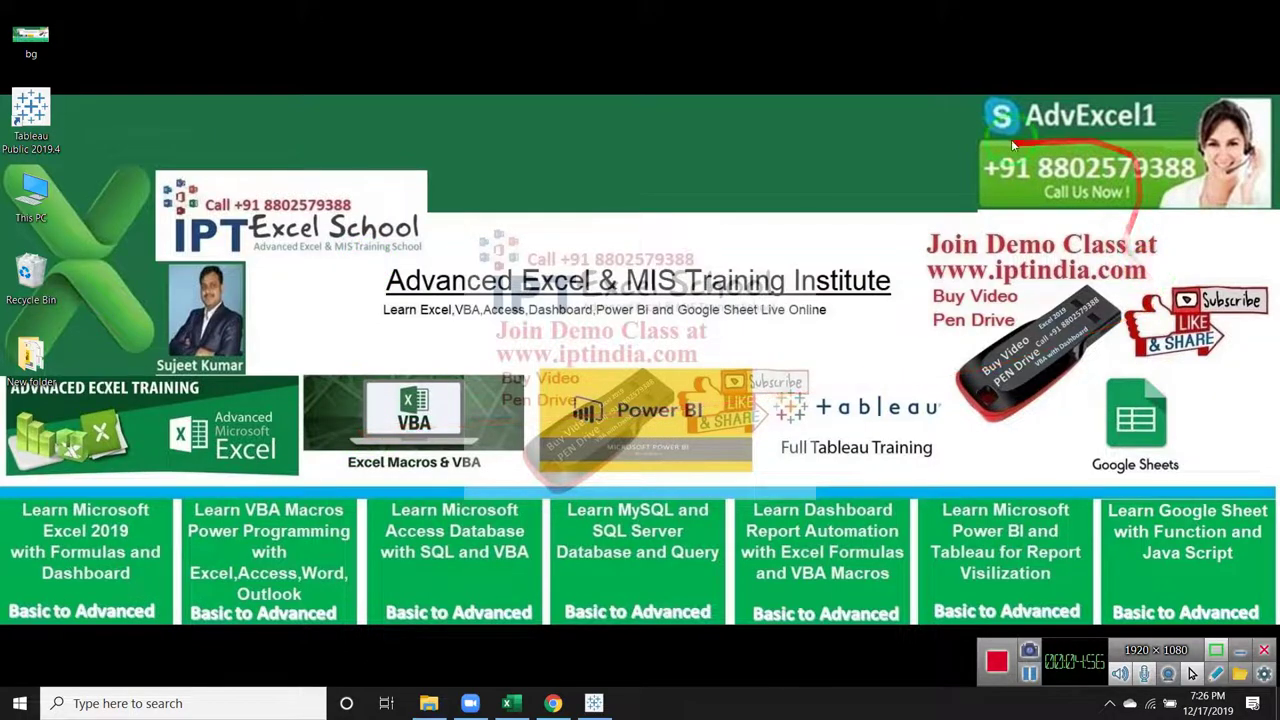
pyautogui.moveTo(975, 147); pyautogui.dragTo(1202, 185)
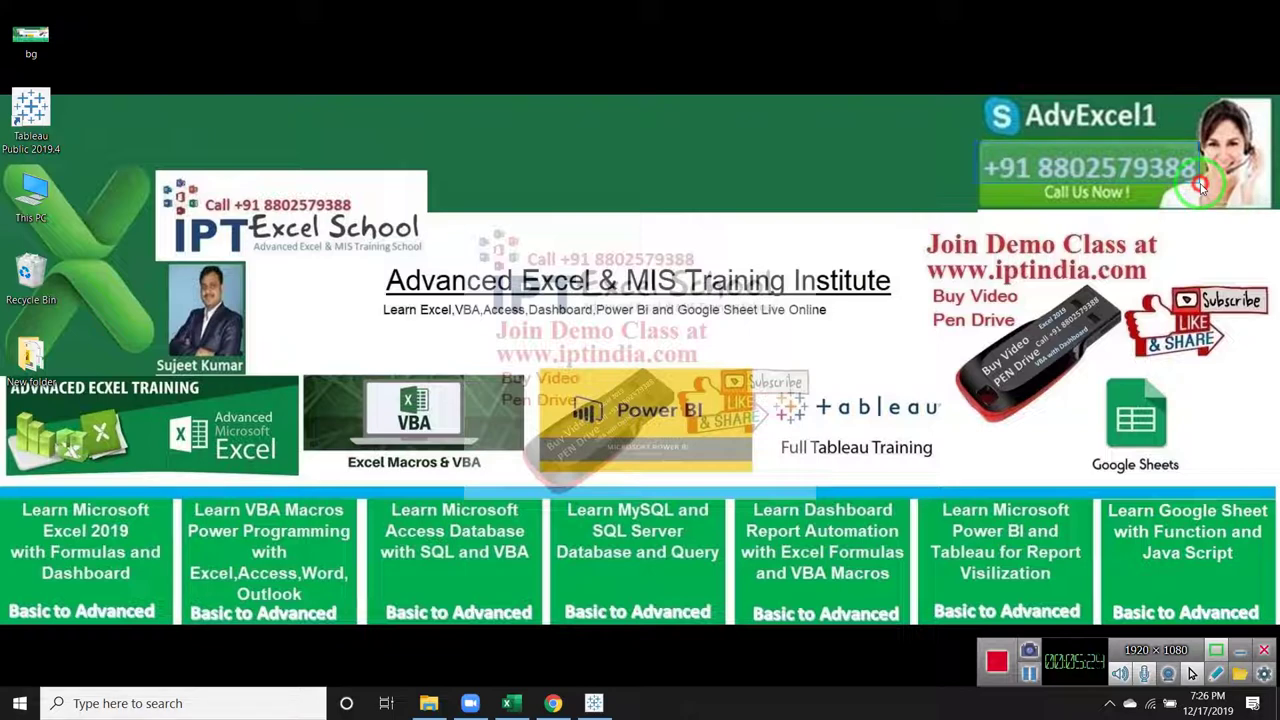
pyautogui.click(1203, 187)
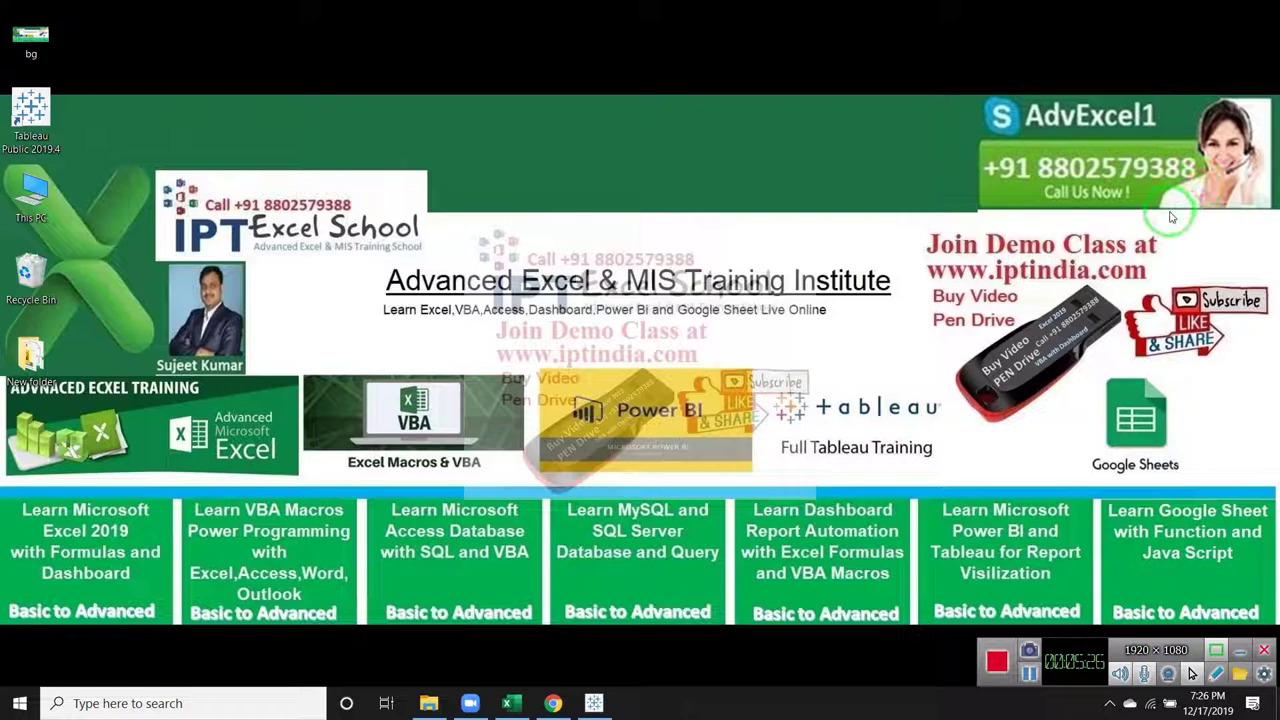